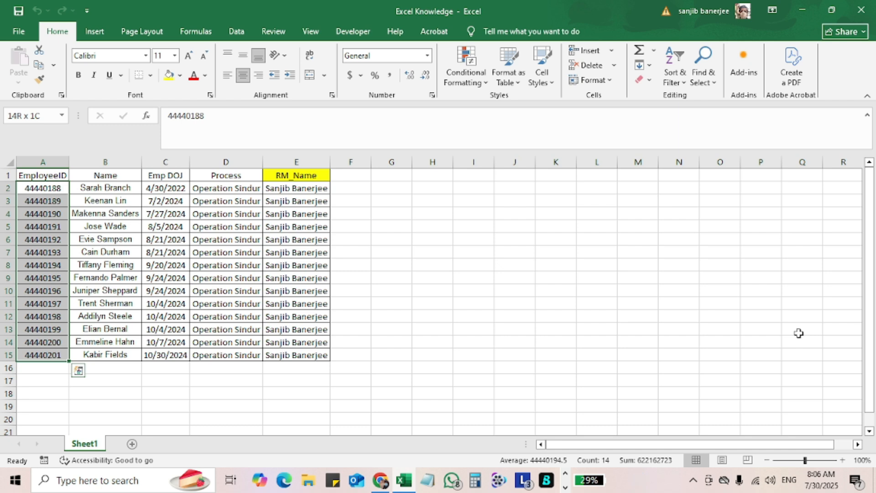
Step: Copy the entire EmployeeID column from Sheet1 and paste it into column A of a new worksheet
{"action": "key", "text": "Up"}
{"action": "key", "text": "Down"}
{"action": "key", "text": "Up"}
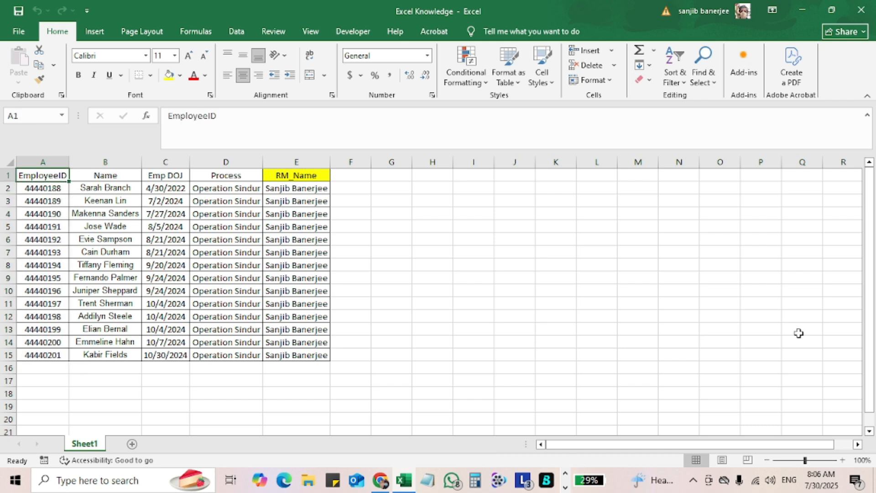
{"action": "key", "text": "ctrl+space"}
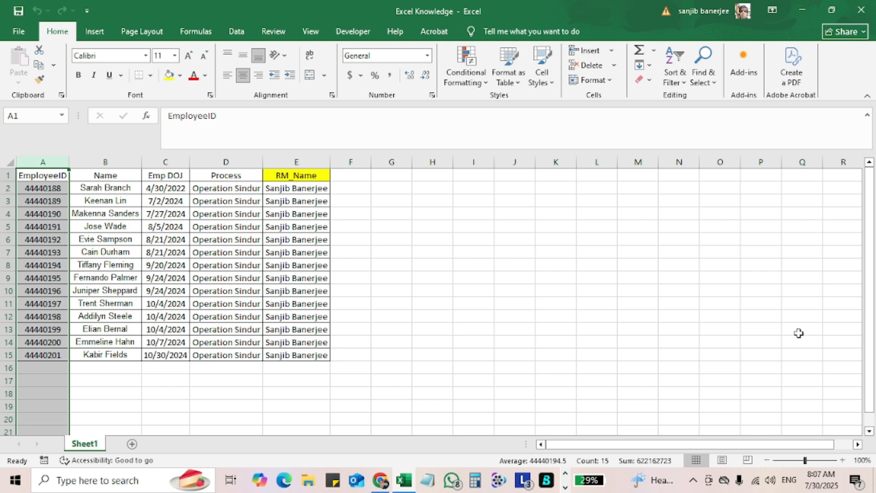
{"action": "key", "text": "ctrl+c"}
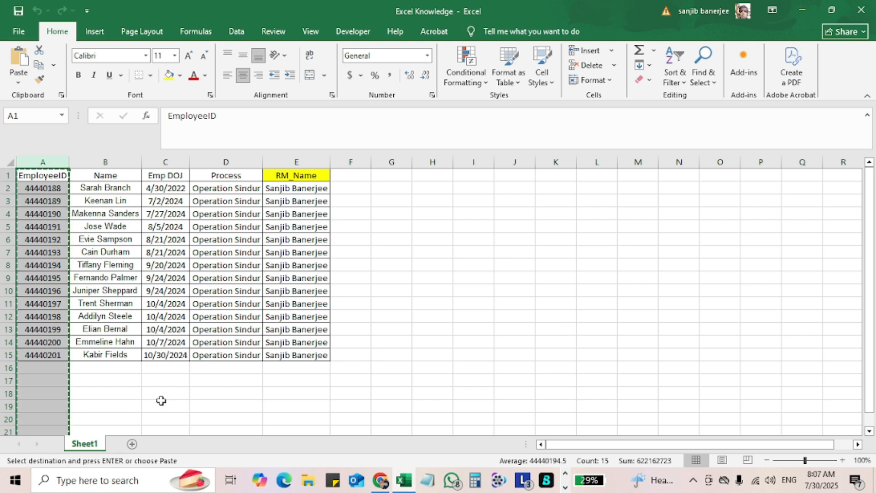
{"action": "left_click", "coordinate": [132, 444]}
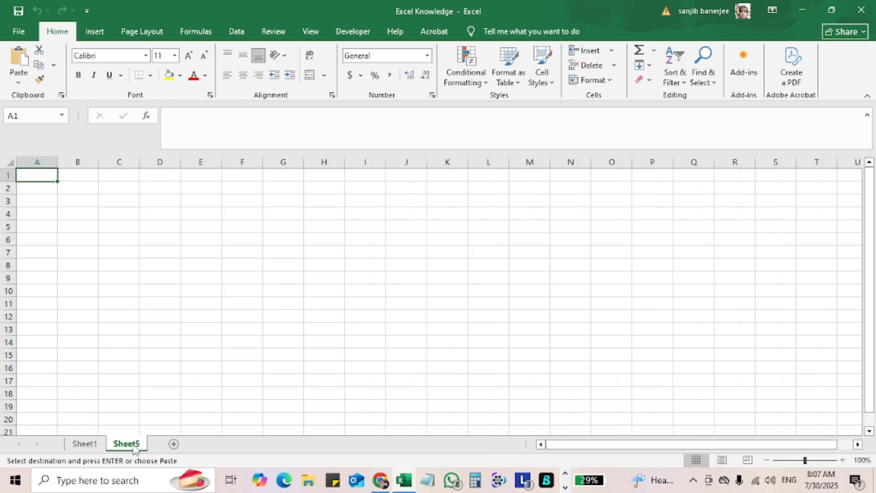
{"action": "key", "text": "ctrl+v"}
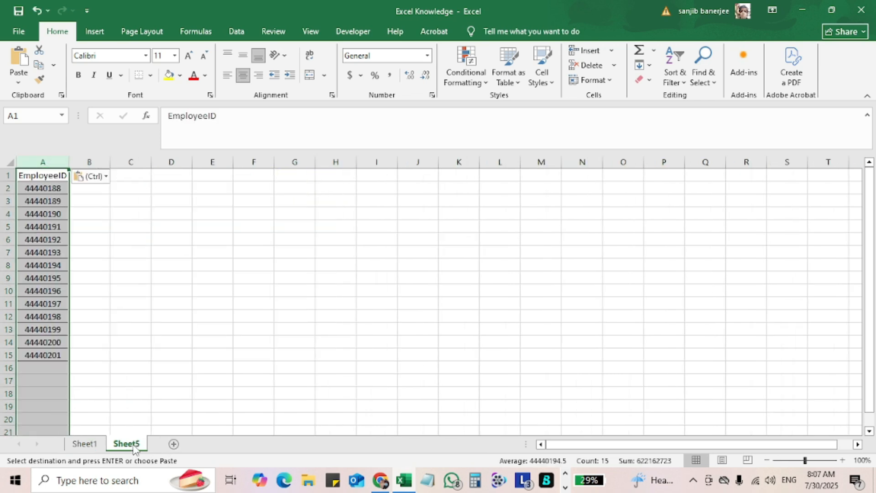
{"action": "key", "text": "Up"}
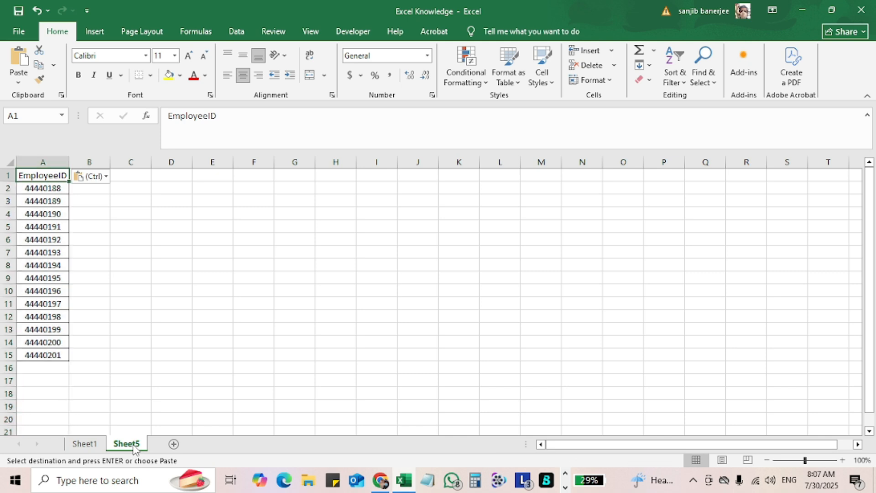
{"action": "key", "text": "Down"}
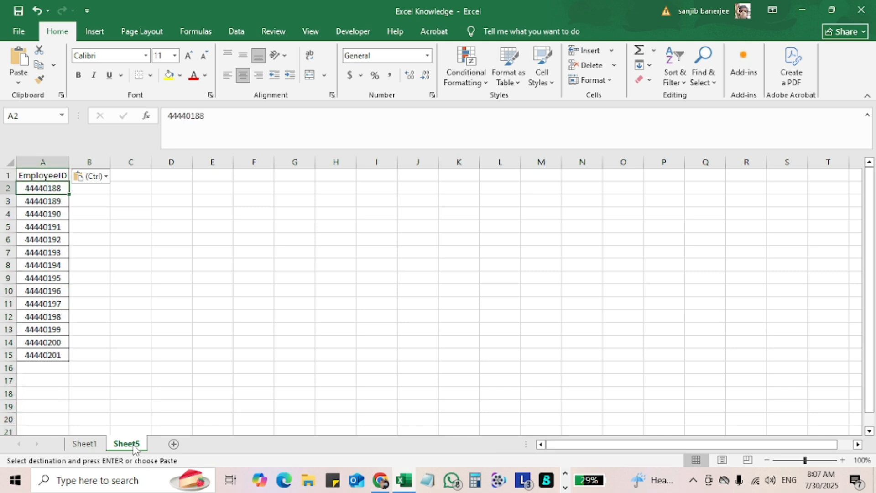
{"action": "key", "text": "Escape"}
Step: Enter a comma in cell B3, beside the second employee ID
{"action": "key", "text": "Down"}
{"action": "key", "text": "Right"}
{"action": "key", "text": "Left"}
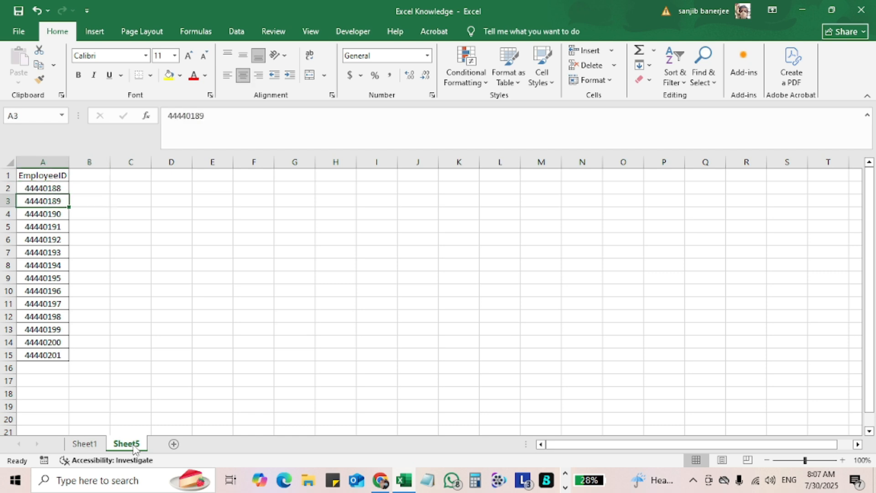
{"action": "key", "text": "shift+space"}
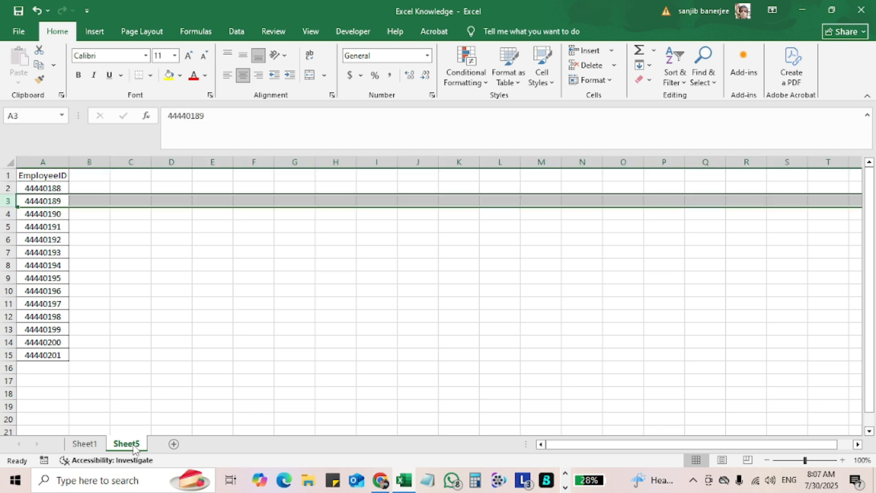
{"action": "key", "text": "Right"}
{"action": "key", "text": "Left"}
{"action": "key", "text": "Right"}
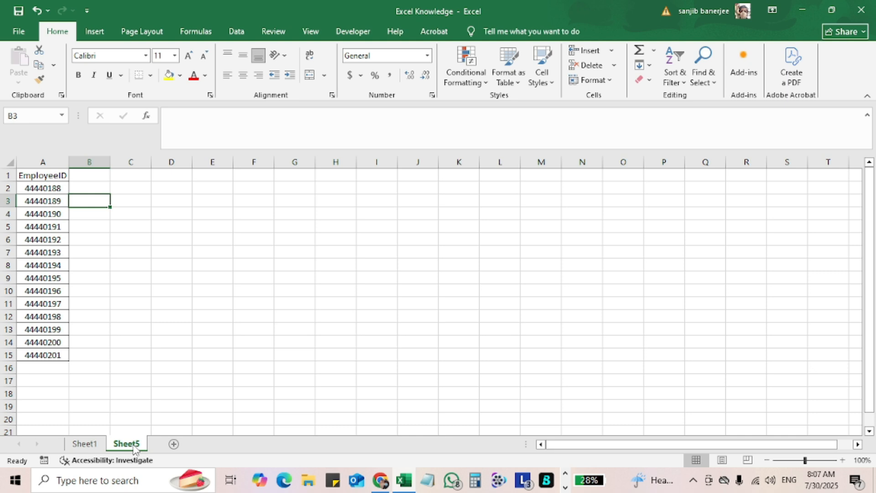
{"action": "type", "text": ","}
{"action": "key", "text": "Return"}
{"action": "key", "text": "Up"}
{"action": "key", "text": "Left"}
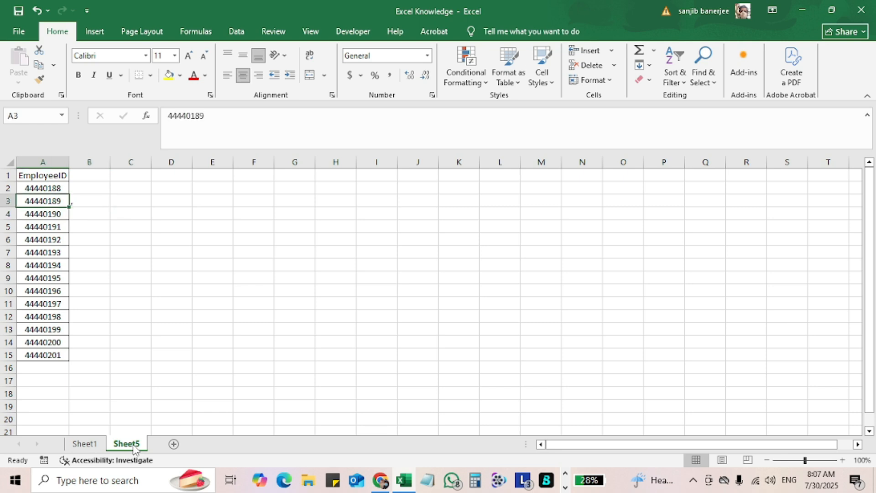
Step: Fill the range B3:B15 with a comma in every cell, down to the last employee ID
{"action": "key", "text": "ctrl+Down"}
{"action": "key", "text": "Right"}
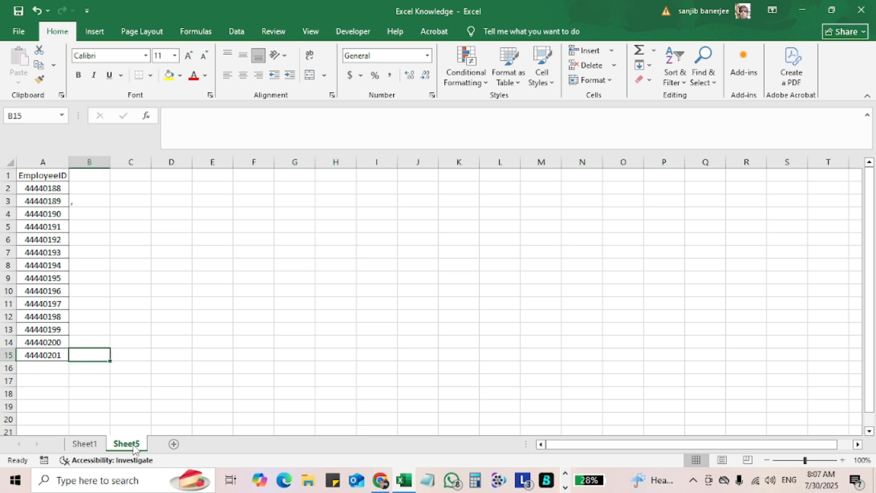
{"action": "key", "text": "ctrl+shift+Up"}
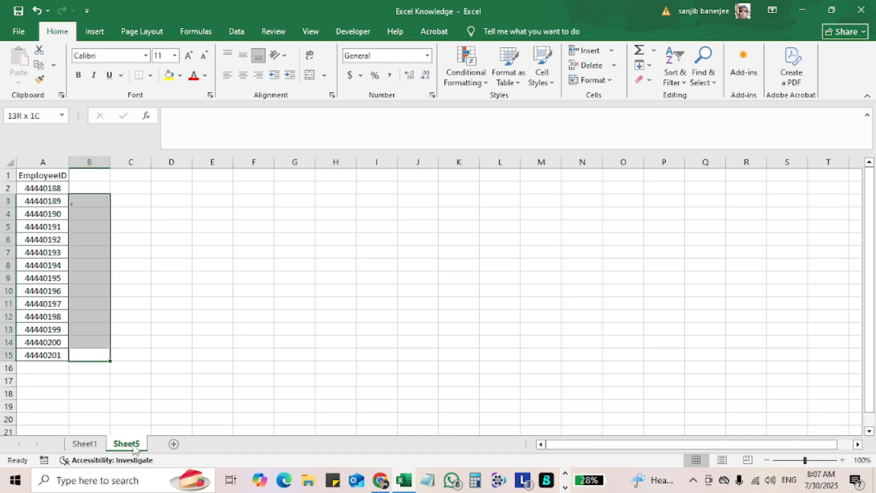
{"action": "type", "text": ","}
{"action": "key", "text": "ctrl+Return"}
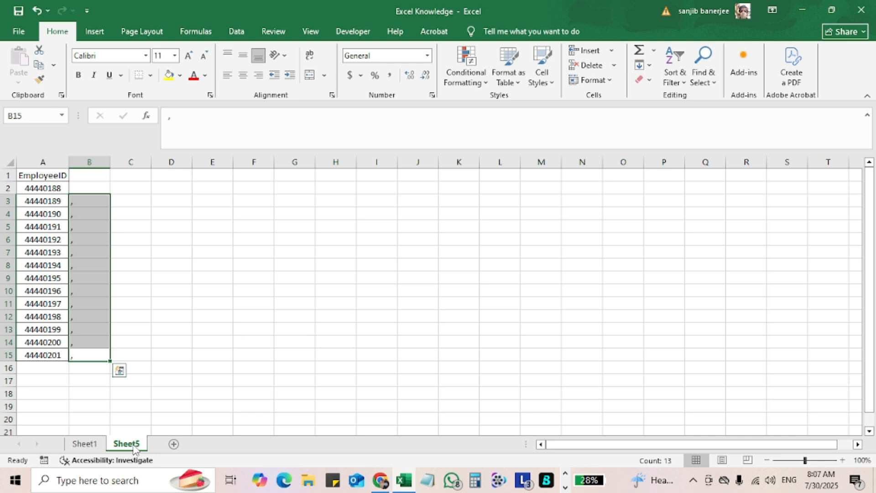
Step: Check the comma entries in column B against the employee ID rows, ending at row 2
{"action": "key", "text": "Up"}
{"action": "key", "text": "Up"}
{"action": "key", "text": "Up"}
{"action": "key", "text": "Up"}
{"action": "key", "text": "Up"}
{"action": "key", "text": "Up"}
{"action": "key", "text": "Up"}
{"action": "key", "text": "Up"}
{"action": "key", "text": "Up"}
{"action": "key", "text": "Up"}
{"action": "key", "text": "Up"}
{"action": "key", "text": "Up"}
{"action": "key", "text": "Down"}
{"action": "key", "text": "Down"}
{"action": "key", "text": "Down"}
{"action": "key", "text": "Down"}
{"action": "key", "text": "Down"}
{"action": "key", "text": "Down"}
{"action": "key", "text": "Down"}
{"action": "key", "text": "Down"}
{"action": "key", "text": "Down"}
{"action": "key", "text": "Down"}
{"action": "key", "text": "Down"}
{"action": "key", "text": "Down"}
{"action": "key", "text": "Up"}
{"action": "key", "text": "Up"}
{"action": "key", "text": "Up"}
{"action": "key", "text": "Up"}
{"action": "key", "text": "Up"}
{"action": "key", "text": "Up"}
{"action": "key", "text": "Up"}
{"action": "key", "text": "Up"}
{"action": "key", "text": "Up"}
{"action": "key", "text": "Up"}
{"action": "key", "text": "Up"}
{"action": "key", "text": "Up"}
{"action": "key", "text": "Up"}
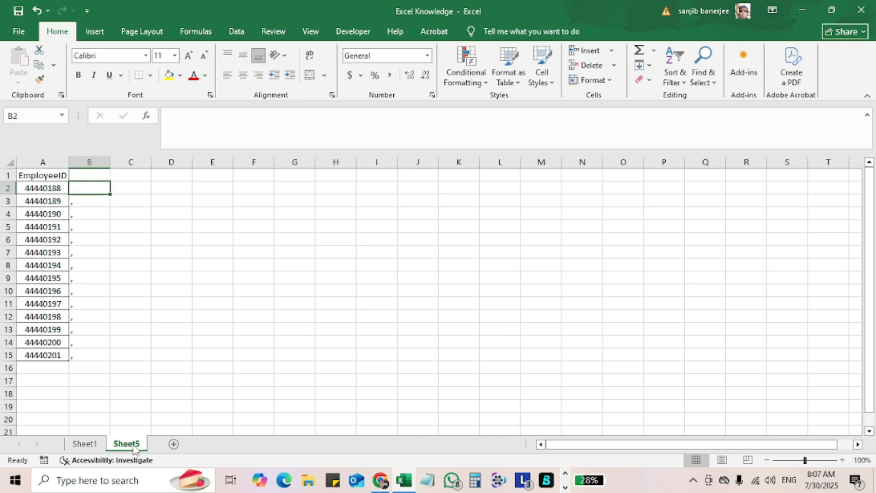
{"action": "key", "text": "Left"}
{"action": "key", "text": "shift+space"}
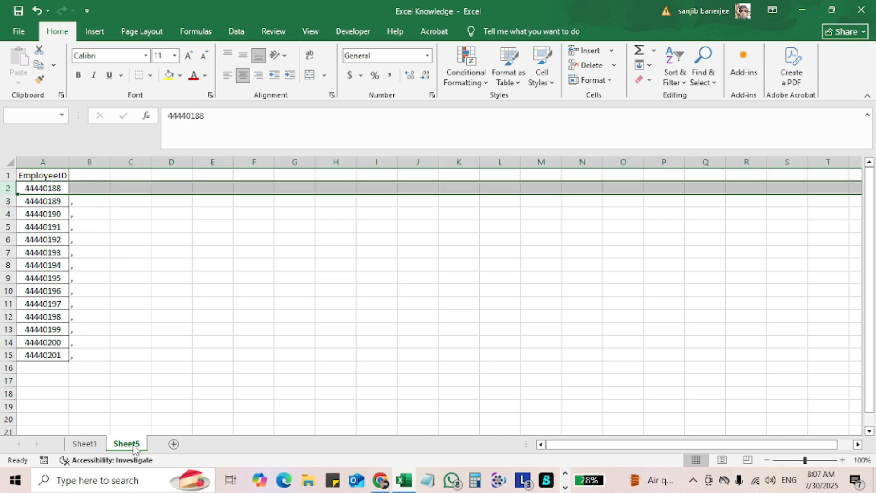
Step: Enter the formula +A2 in cell C2 to reference the first employee ID
{"action": "key", "text": "Right"}
{"action": "key", "text": "Right"}
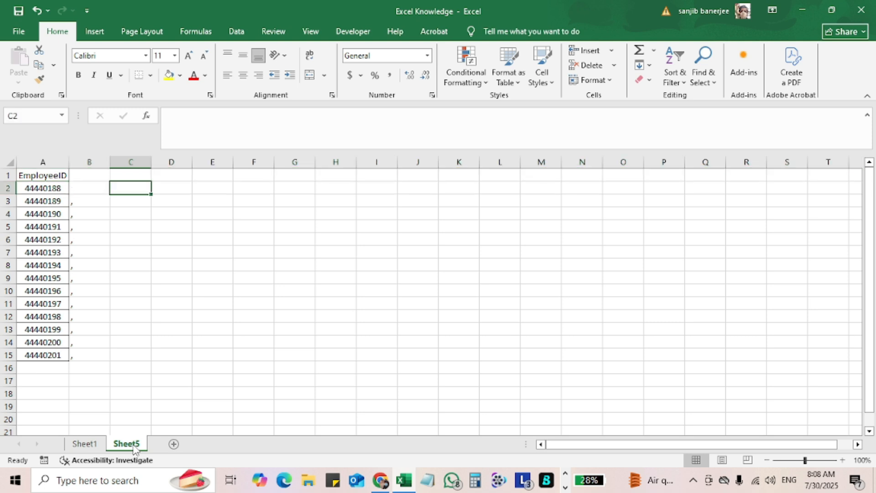
{"action": "type", "text": "+"}
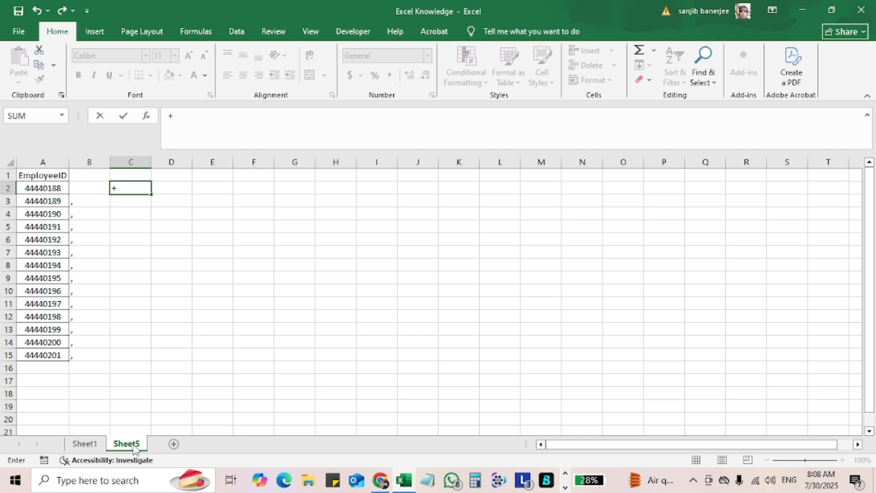
{"action": "key", "text": "Left"}
{"action": "key", "text": "Left"}
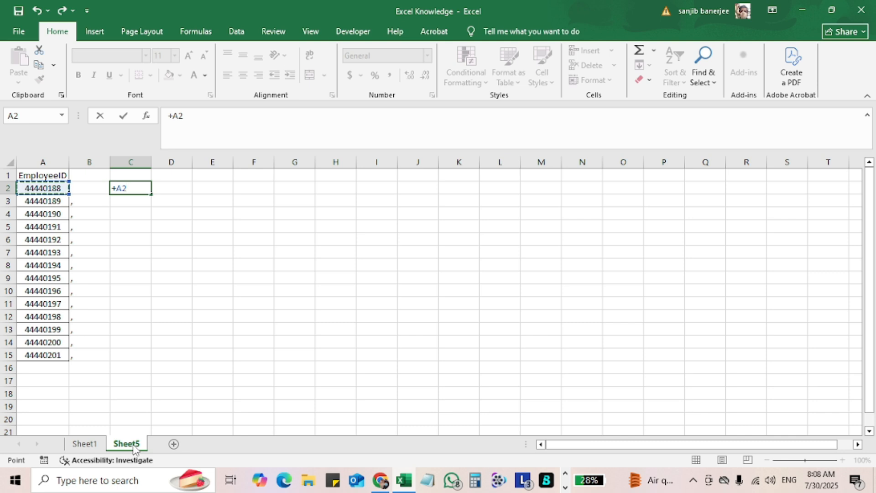
{"action": "key", "text": "Return"}
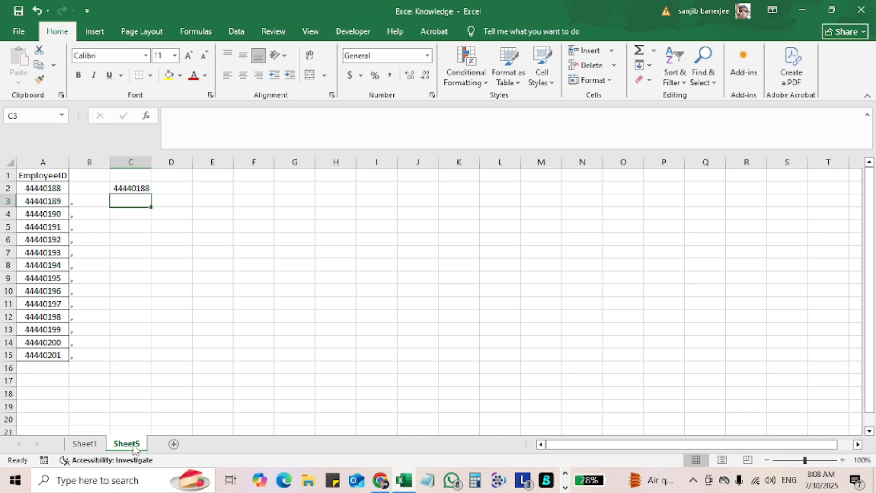
Step: Enter the formula +A3&B3&C2 in cell C3 to join the second ID, the comma and the cell above
{"action": "key", "text": "shift+space"}
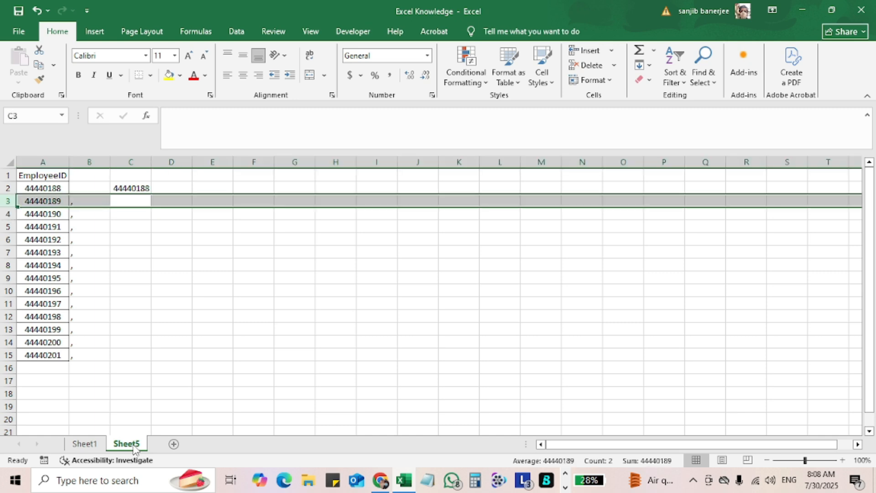
{"action": "key", "text": "Right"}
{"action": "key", "text": "Down"}
{"action": "key", "text": "Up"}
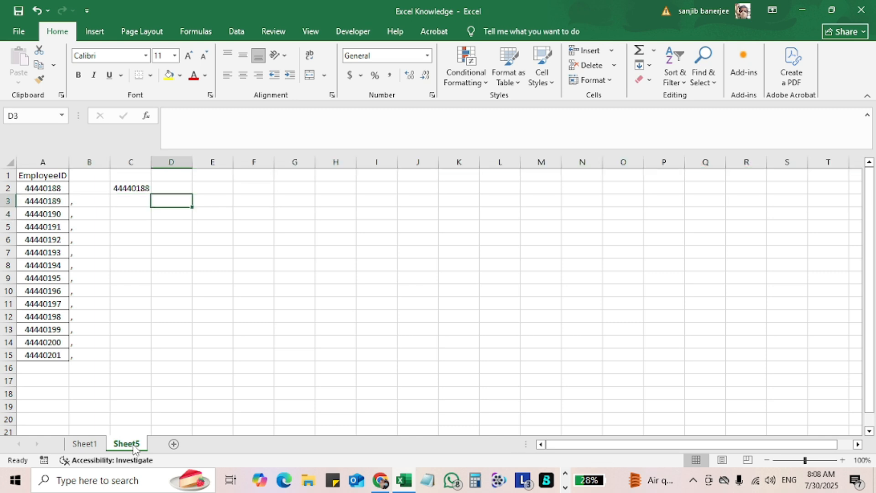
{"action": "key", "text": "Left"}
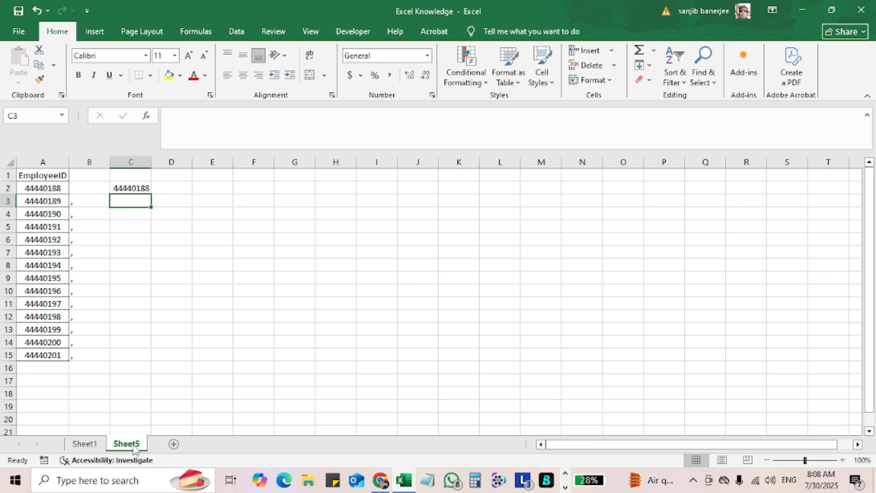
{"action": "type", "text": "+"}
{"action": "key", "text": "Left"}
{"action": "key", "text": "Left"}
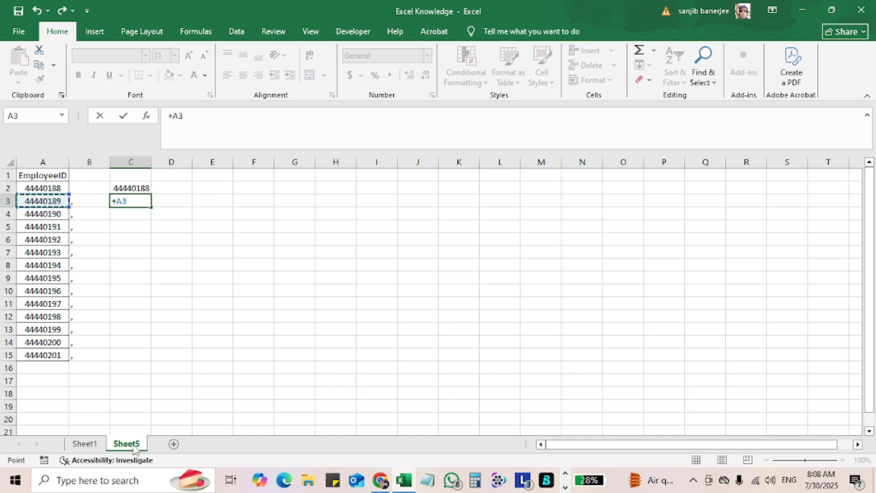
{"action": "type", "text": "&"}
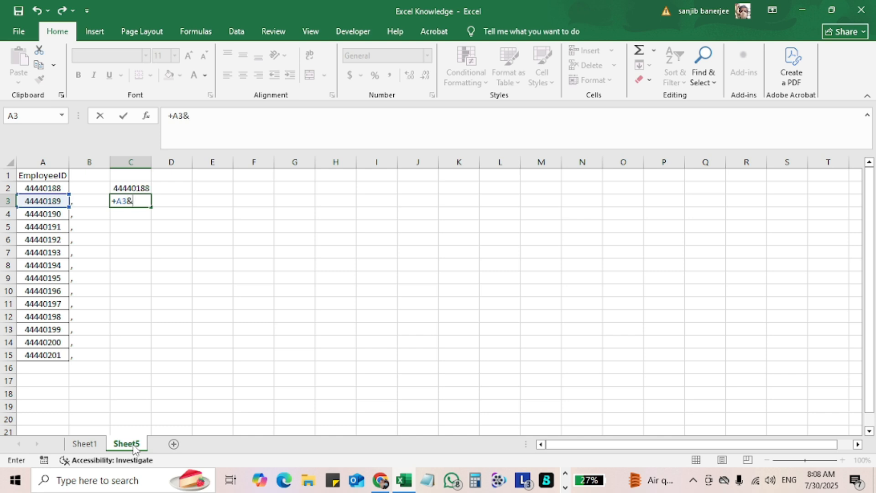
{"action": "key", "text": "Left"}
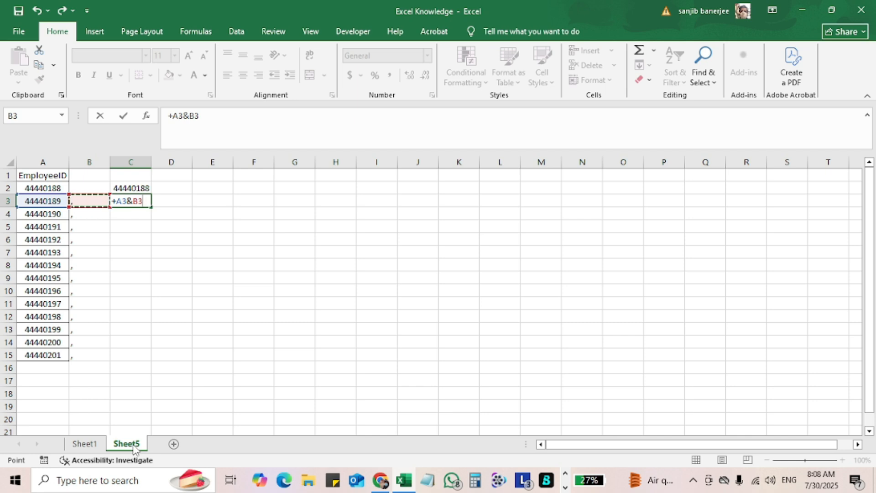
{"action": "type", "text": "&"}
{"action": "key", "text": "Up"}
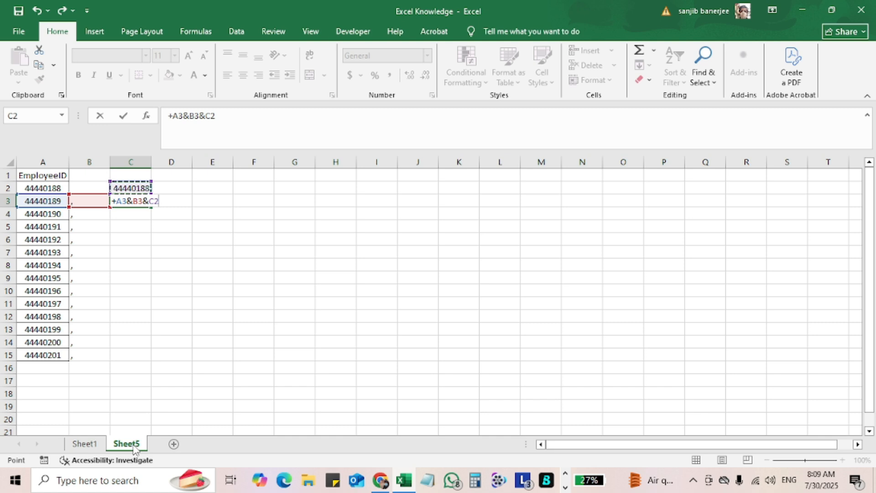
{"action": "key", "text": "Return"}
{"action": "key", "text": "Up"}
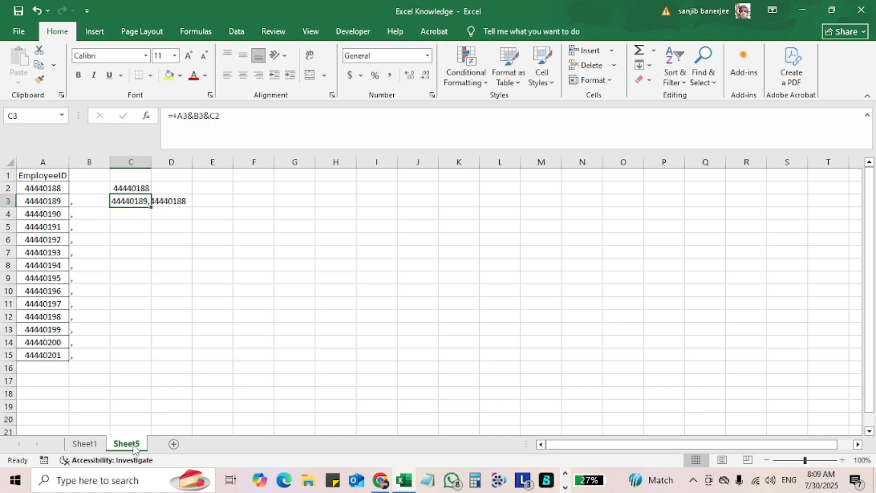
Step: Fill the joining formula from C3 down through C15, the last employee ID row
{"action": "key", "text": "Left"}
{"action": "key", "text": "Left"}
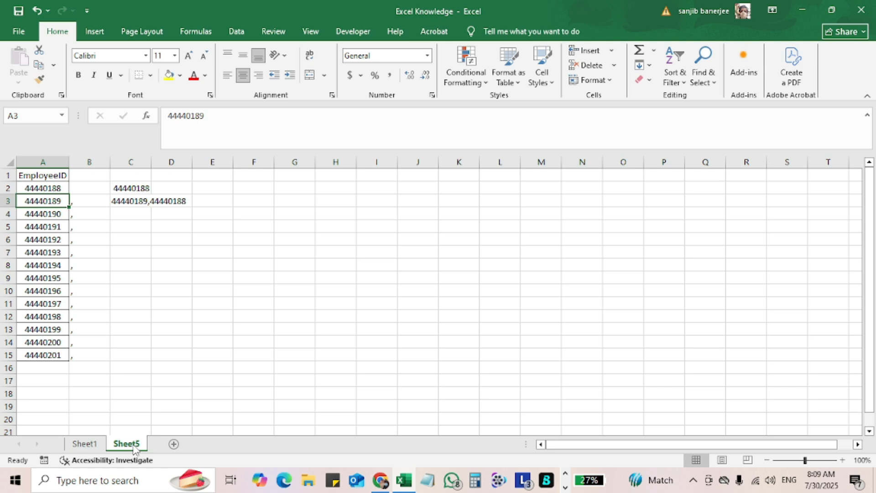
{"action": "key", "text": "ctrl+Down"}
{"action": "key", "text": "Right"}
{"action": "key", "text": "Right"}
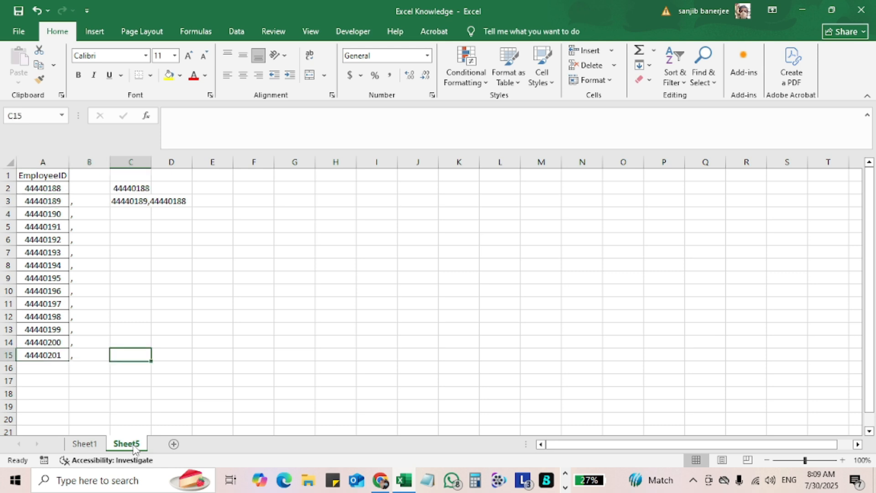
{"action": "key", "text": "ctrl+shift+Up"}
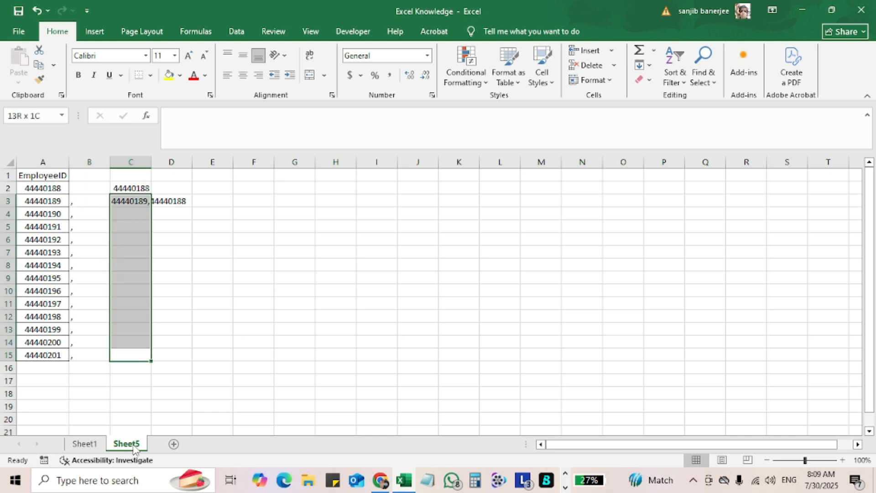
{"action": "key", "text": "ctrl+v"}
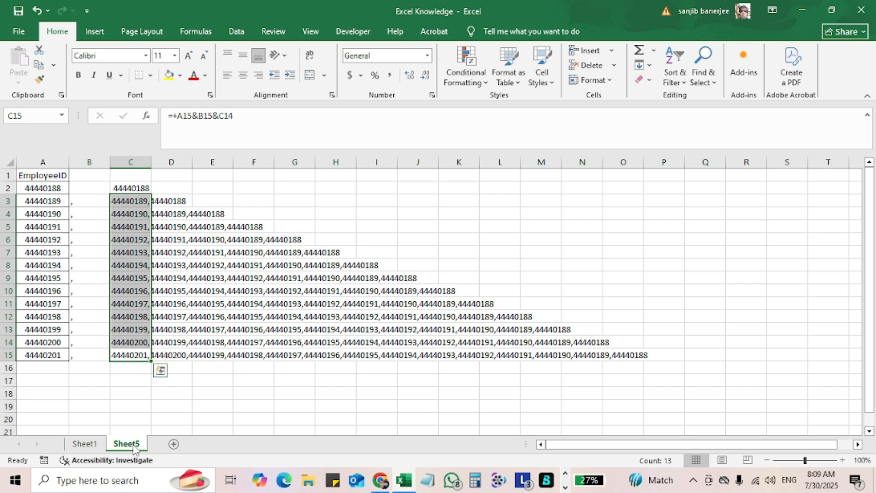
Step: Examine the accumulated comma-separated ID strings and their formulas in column C, down to the last row
{"action": "key", "text": "Up"}
{"action": "key", "text": "Up"}
{"action": "key", "text": "Up"}
{"action": "key", "text": "Up"}
{"action": "key", "text": "Up"}
{"action": "key", "text": "Up"}
{"action": "key", "text": "Up"}
{"action": "key", "text": "Up"}
{"action": "key", "text": "Up"}
{"action": "key", "text": "Up"}
{"action": "key", "text": "Up"}
{"action": "key", "text": "Up"}
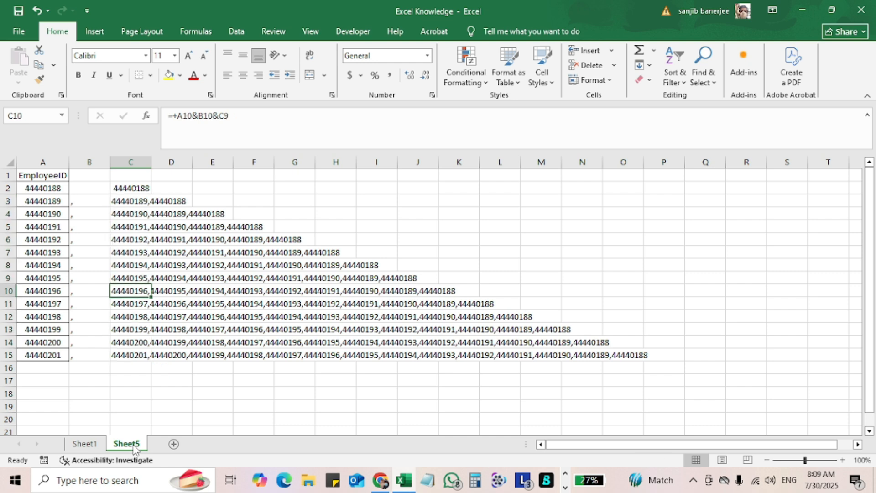
{"action": "key", "text": "Up"}
{"action": "key", "text": "Down"}
{"action": "key", "text": "Down"}
{"action": "key", "text": "Down"}
{"action": "key", "text": "Down"}
{"action": "key", "text": "Down"}
{"action": "key", "text": "Down"}
{"action": "key", "text": "Down"}
{"action": "key", "text": "Down"}
{"action": "key", "text": "Down"}
{"action": "key", "text": "Down"}
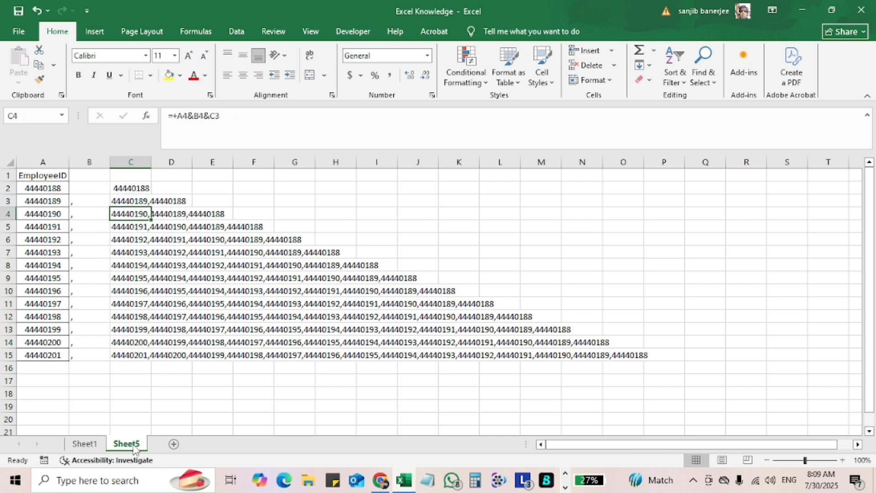
{"action": "key", "text": "Down"}
{"action": "key", "text": "Down"}
{"action": "key", "text": "Down"}
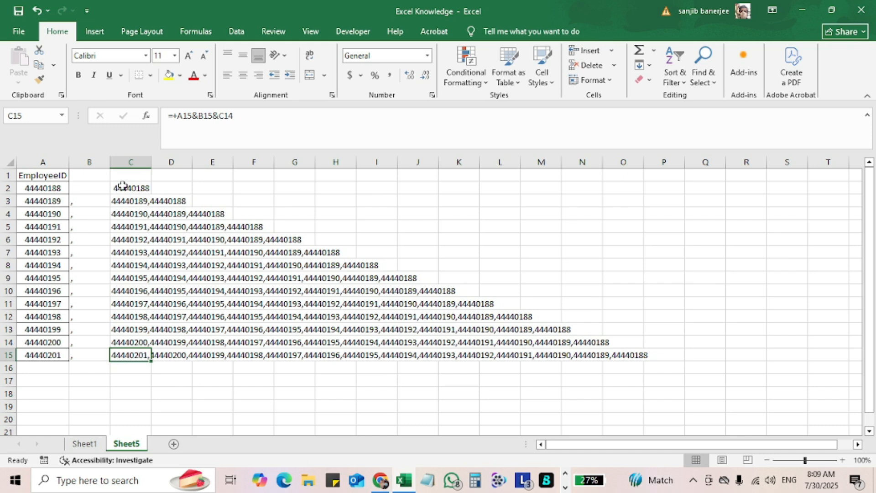
Step: Highlight cell C15, the last accumulated ID string, with a yellow fill and inspect its joining formula
{"action": "left_click", "coordinate": [168, 75]}
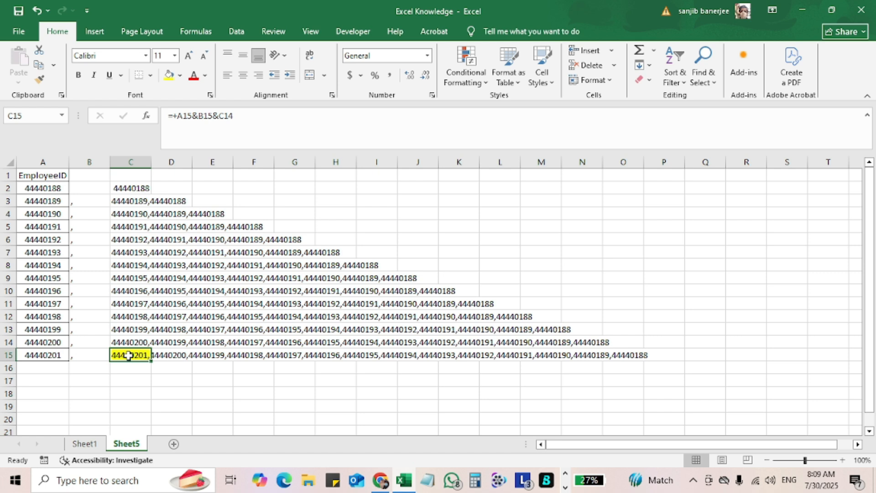
{"action": "left_click_drag", "start_coordinate": [250, 119], "coordinate": [169, 119]}
{"action": "left_click_drag", "start_coordinate": [245, 114], "coordinate": [163, 114]}
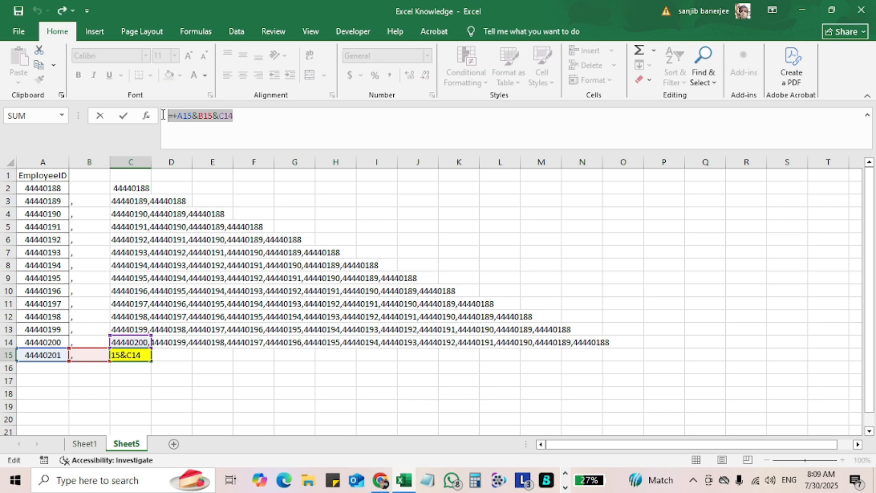
{"action": "key", "text": "Return"}
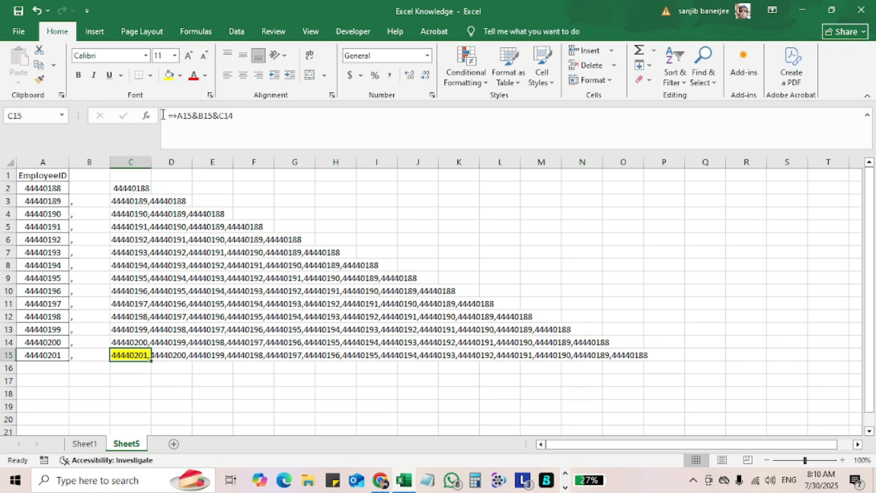
Step: Replace the formula in C15 with static text by copying the cell and pasting it back as values only
{"action": "key", "text": "ctrl+c"}
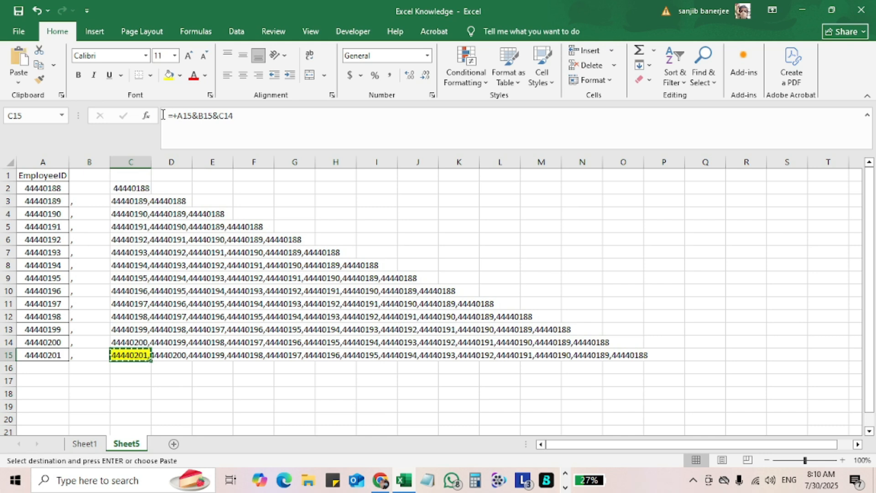
{"action": "right_click", "coordinate": [131, 352]}
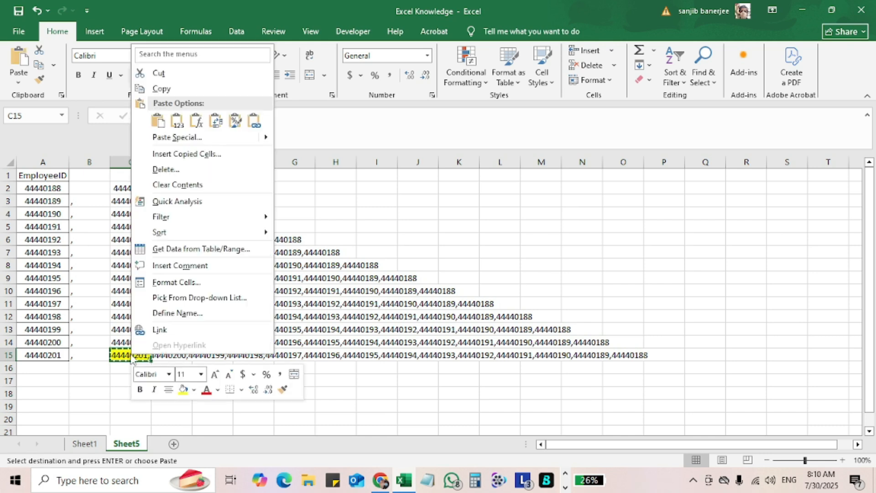
{"action": "left_click", "coordinate": [165, 137]}
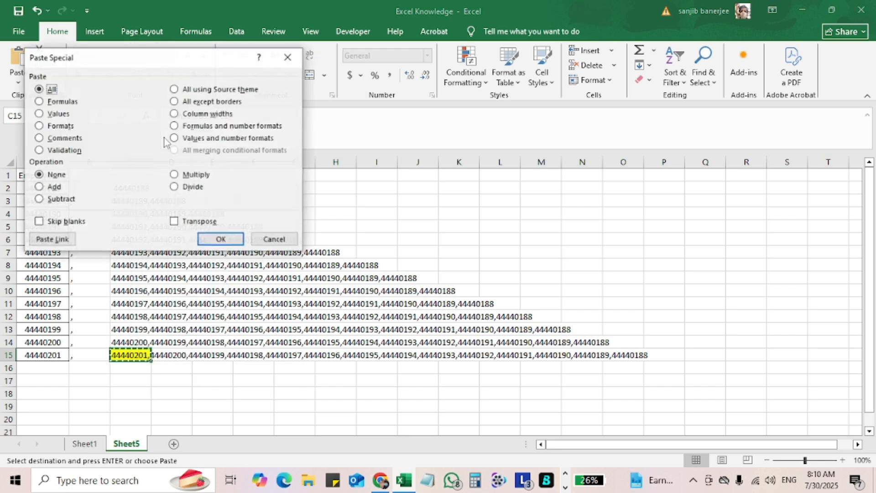
{"action": "left_click", "coordinate": [53, 114]}
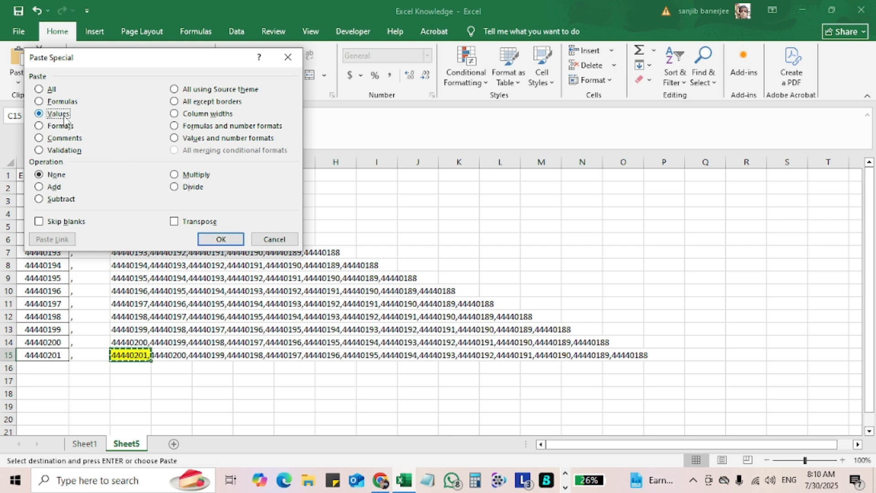
{"action": "left_click", "coordinate": [221, 239]}
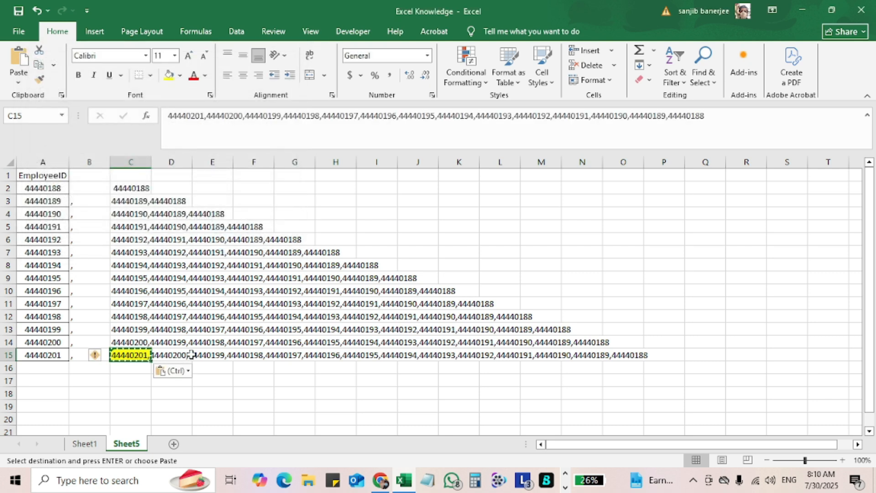
{"action": "key", "text": "Escape"}
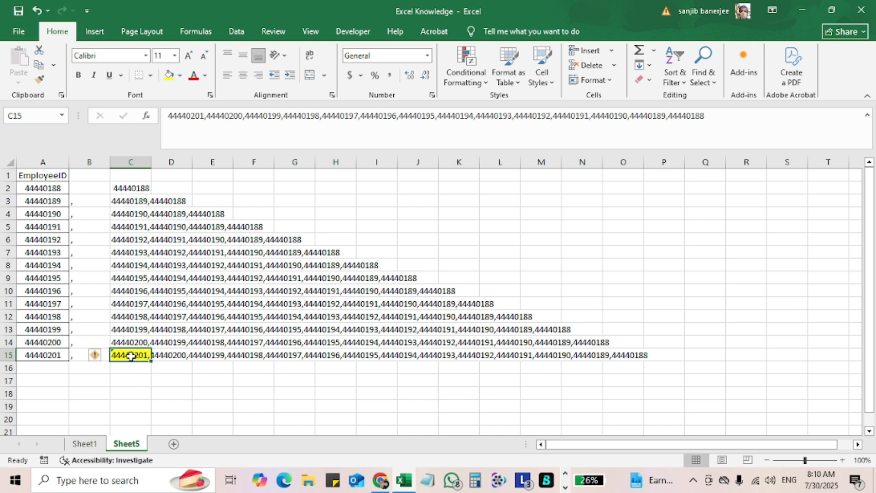
Step: Compare the joining formula in C13 with the pasted text content of C15
{"action": "left_click", "coordinate": [144, 325]}
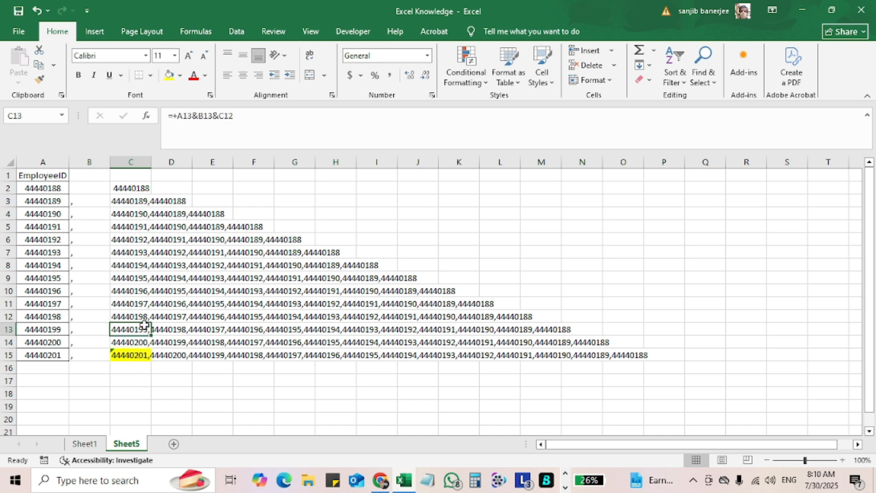
{"action": "left_click", "coordinate": [123, 355]}
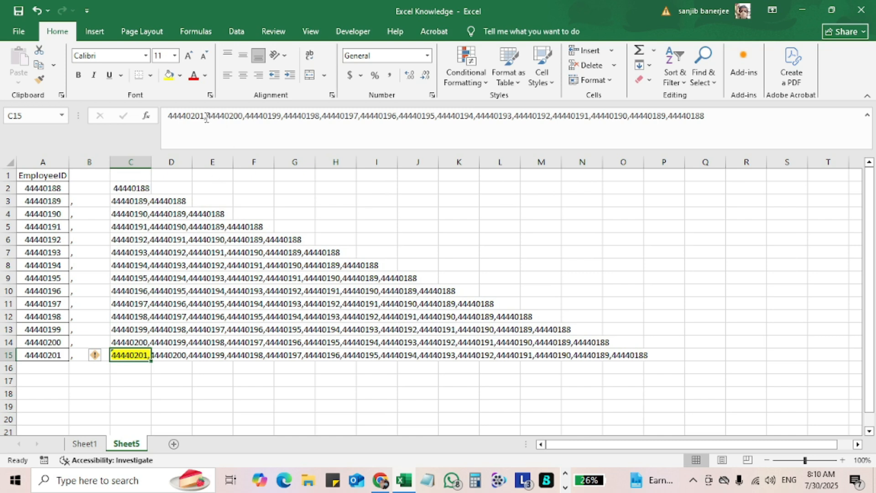
{"action": "left_click_drag", "start_coordinate": [177, 116], "coordinate": [465, 135]}
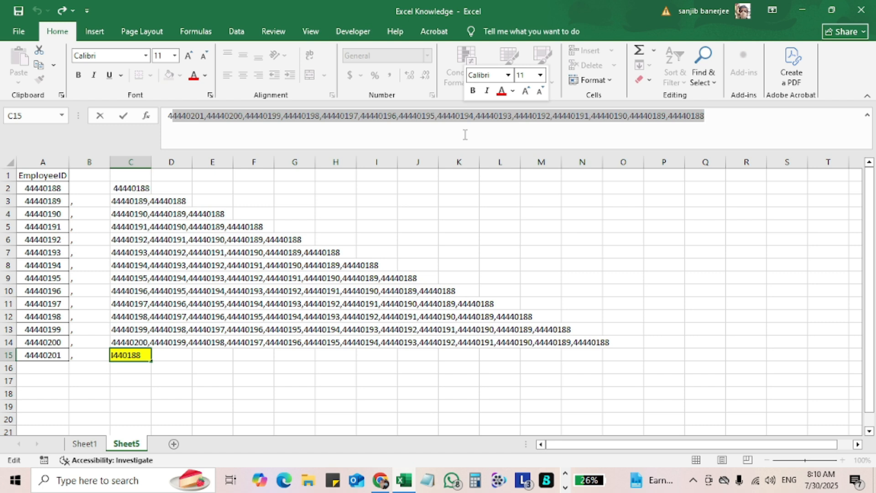
{"action": "key", "text": "ctrl+Return"}
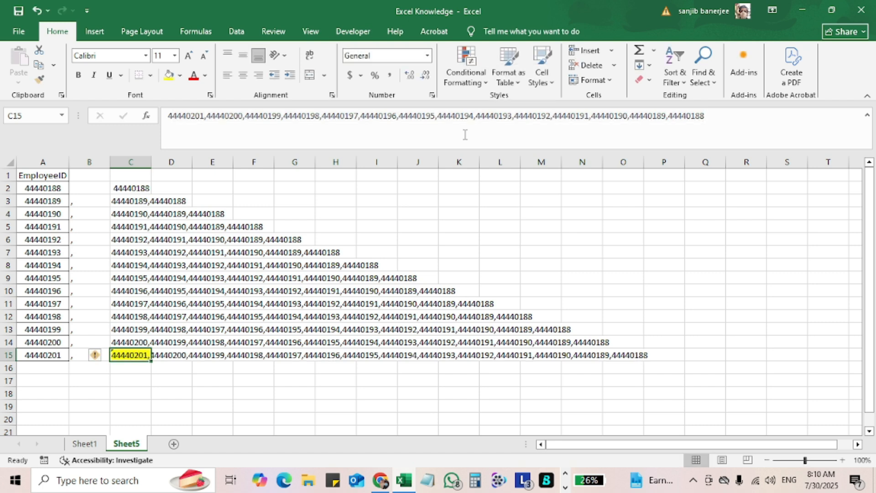
Step: Compare the original employee IDs in A2:A15 with the combined string in C15
{"action": "left_click", "coordinate": [52, 184]}
{"action": "key", "text": "shift+Down"}
{"action": "key", "text": "shift+Down"}
{"action": "key", "text": "shift+Down"}
{"action": "key", "text": "shift+Down"}
{"action": "key", "text": "shift+Down"}
{"action": "key", "text": "shift+Down"}
{"action": "key", "text": "shift+Down"}
{"action": "key", "text": "shift+Down"}
{"action": "key", "text": "shift+Down"}
{"action": "key", "text": "shift+Down"}
{"action": "key", "text": "shift+Down"}
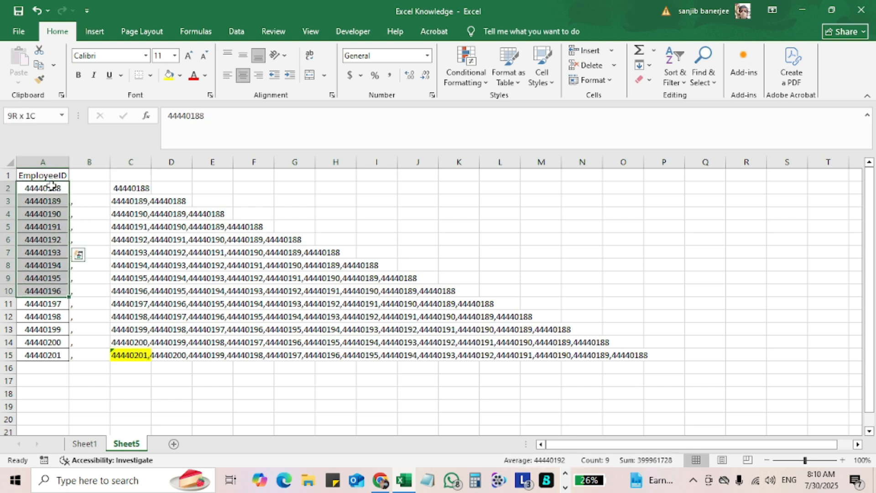
{"action": "key", "text": "shift+Down"}
{"action": "key", "text": "shift+Down"}
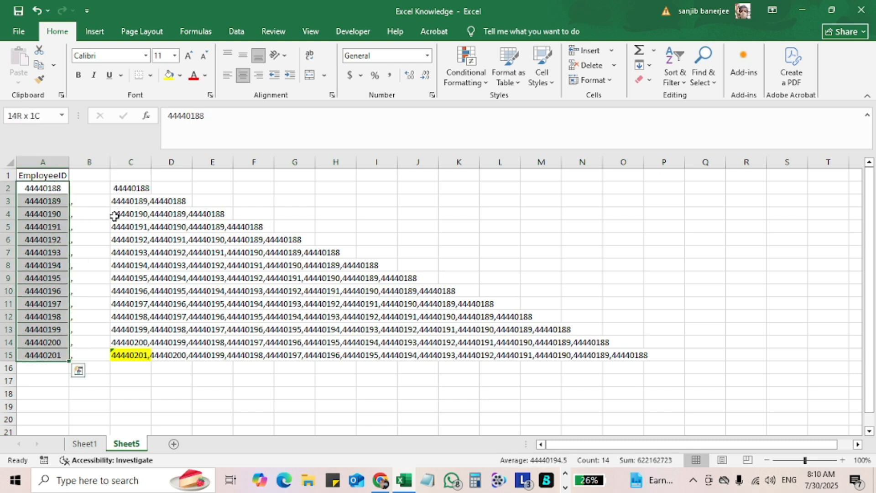
{"action": "left_click", "coordinate": [138, 353]}
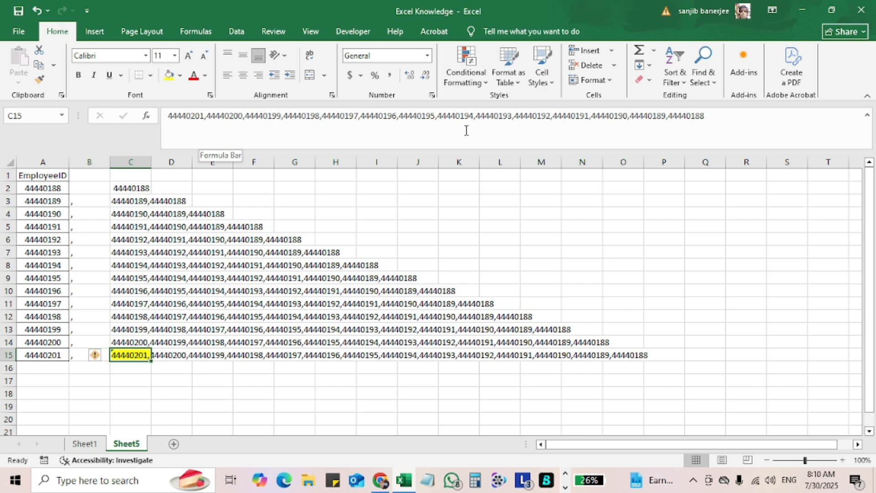
{"action": "left_click", "coordinate": [41, 189]}
{"action": "left_click", "coordinate": [127, 354]}
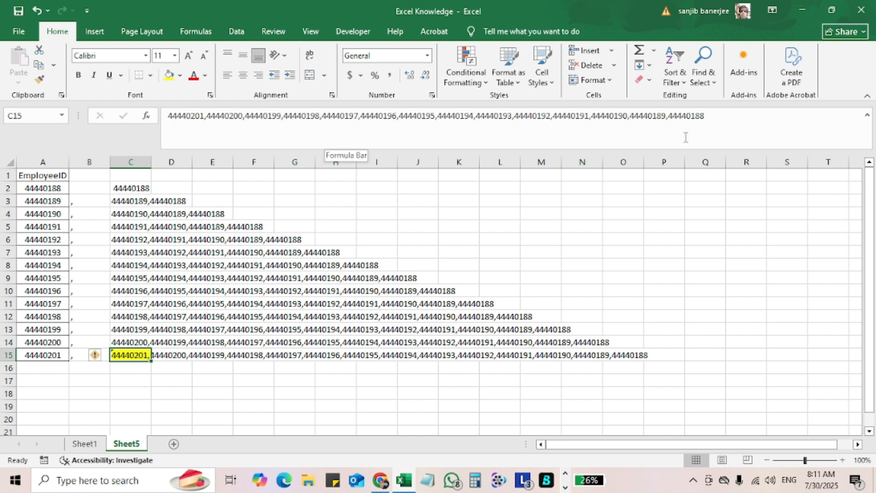
{"action": "left_click", "coordinate": [34, 184]}
{"action": "key", "text": "ctrl+space"}
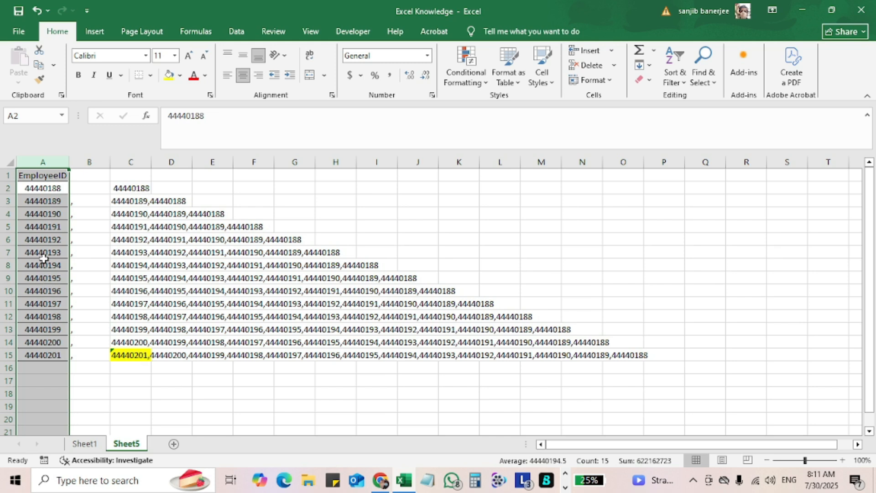
{"action": "left_click", "coordinate": [38, 159]}
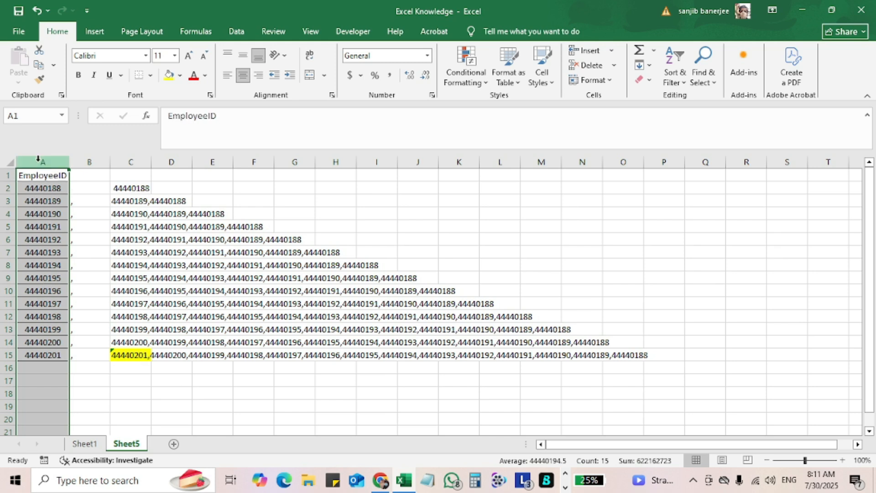
Step: Copy the combined ID string from C15 into cell A1 of a new worksheet
{"action": "left_click", "coordinate": [133, 355]}
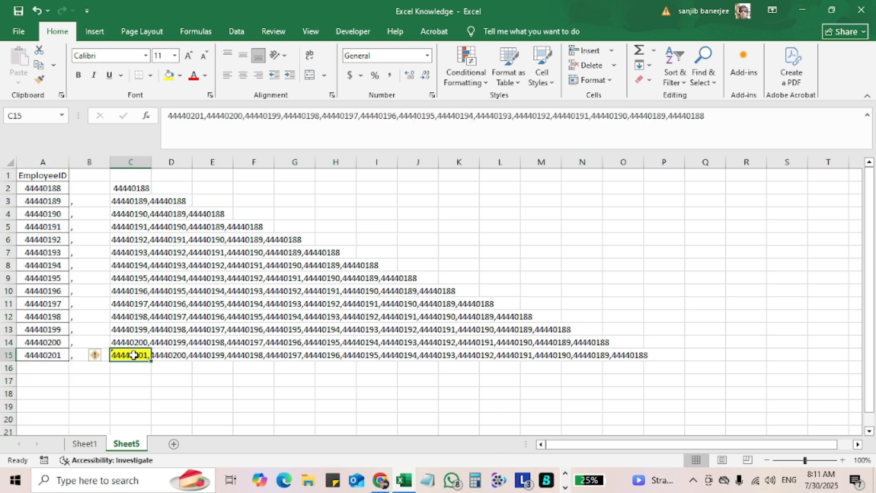
{"action": "key", "text": "ctrl+c"}
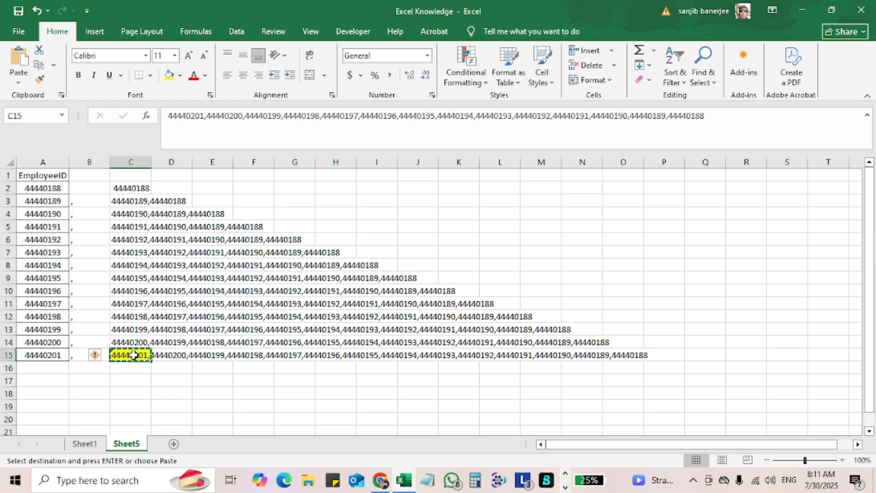
{"action": "left_click", "coordinate": [173, 443]}
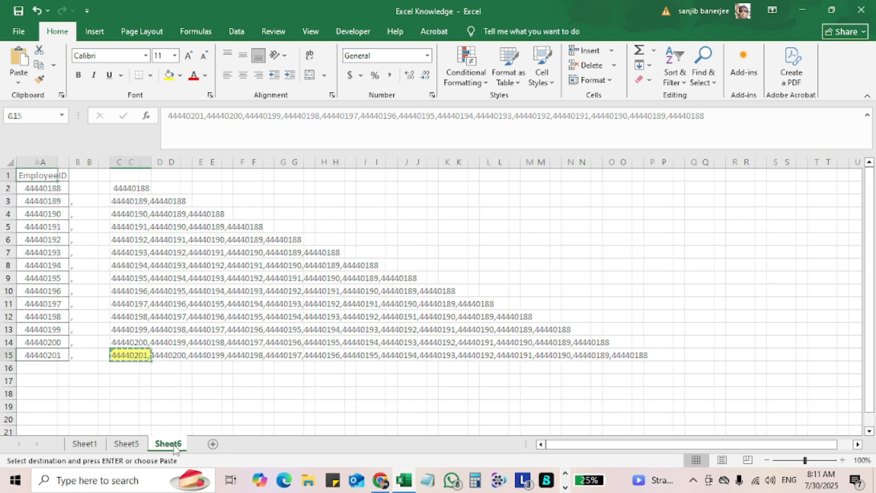
{"action": "key", "text": "ctrl+v"}
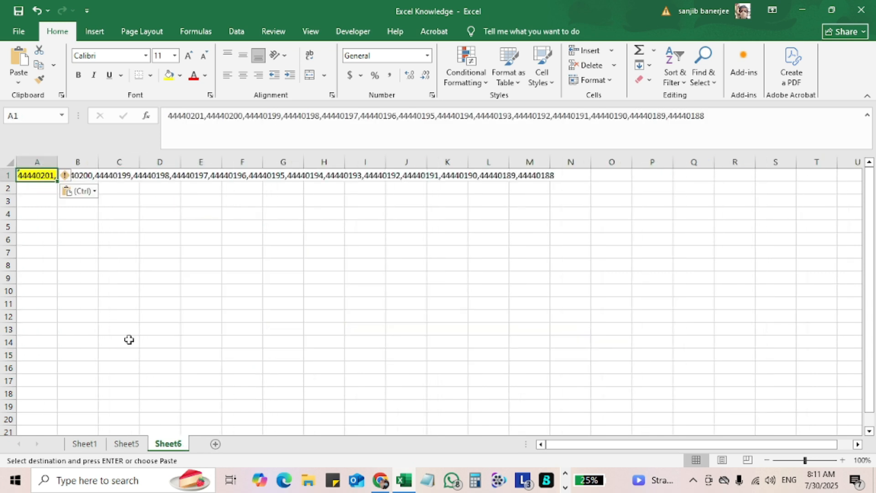
{"action": "key", "text": "Escape"}
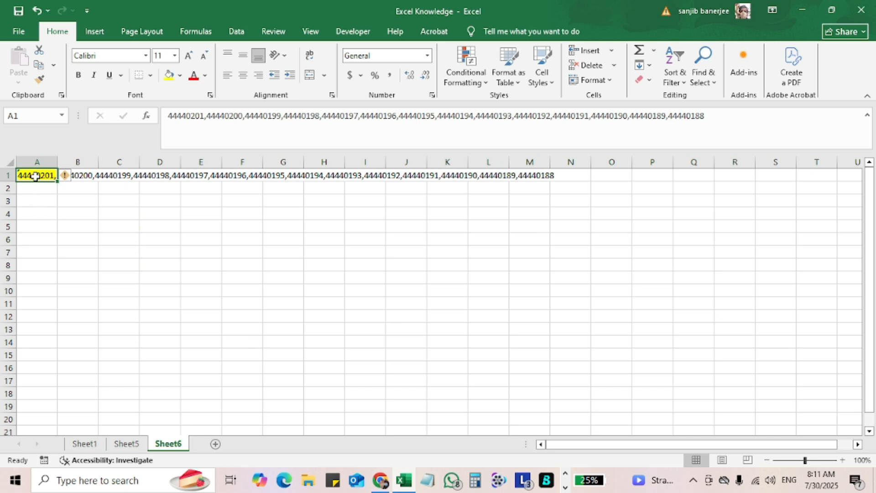
Step: AutoFit column A on the new sheet to the full width of the pasted ID string
{"action": "key", "text": "alt"}
{"action": "key", "text": "h"}
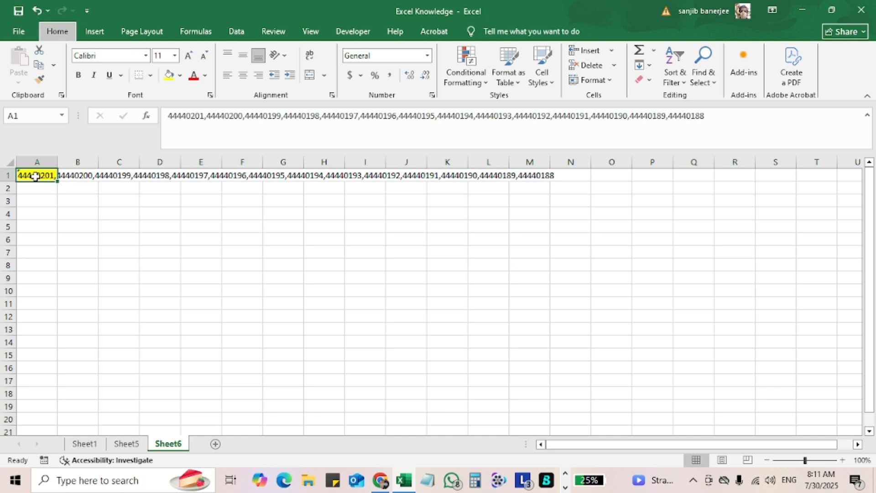
{"action": "key", "text": "o"}
{"action": "key", "text": "i"}
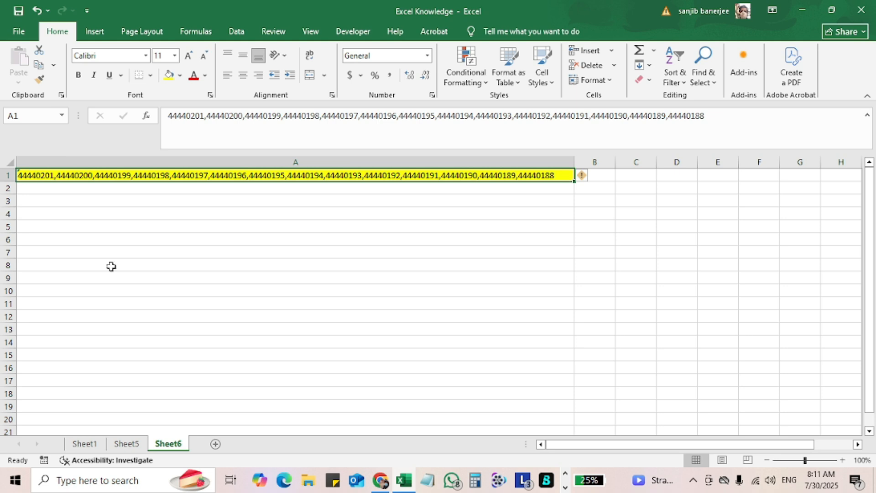
{"action": "key", "text": "ctrl+space"}
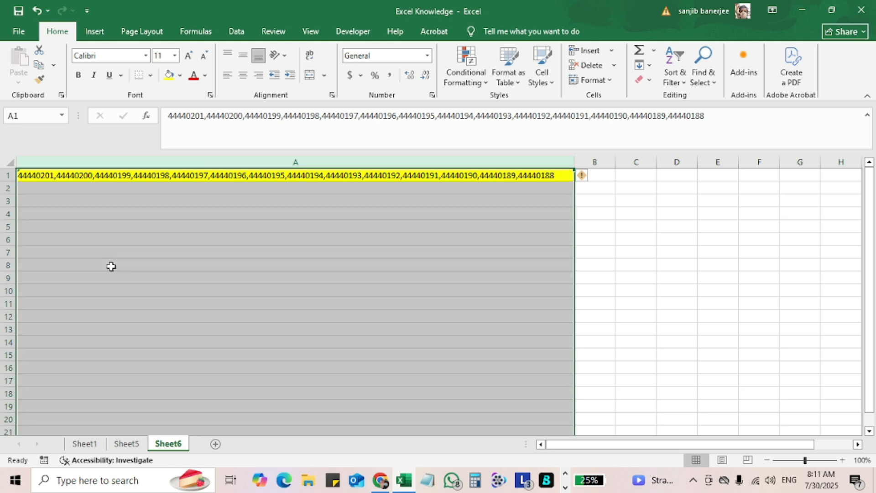
{"action": "key", "text": "Up"}
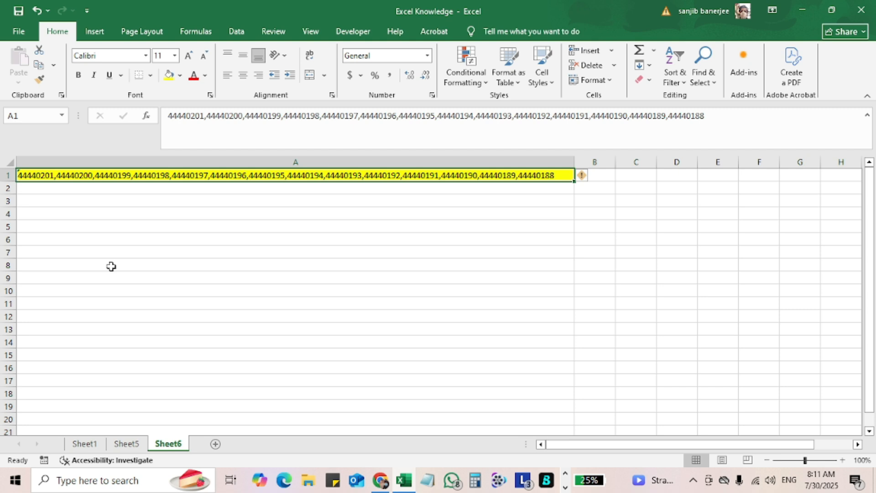
{"action": "key", "text": "shift+space"}
{"action": "key", "text": "Up"}
Step: Review the original EmployeeID column on Sheet5 against the combined string on Sheet6
{"action": "left_click", "coordinate": [128, 446]}
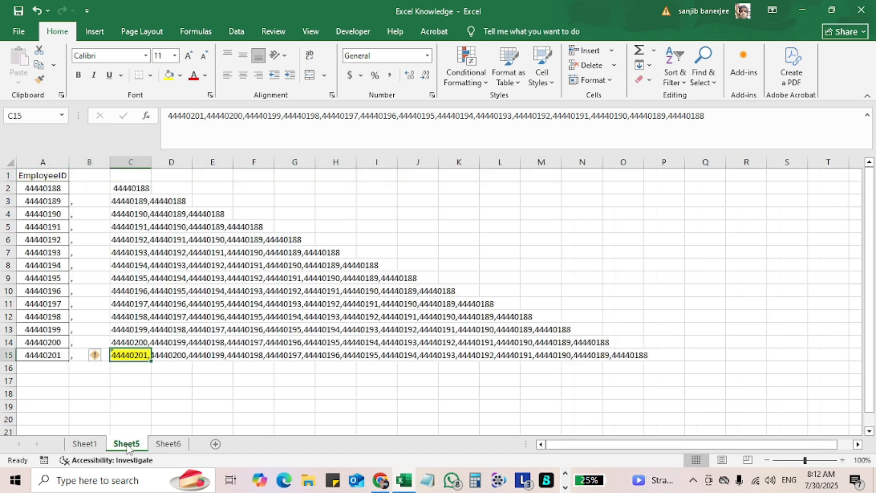
{"action": "left_click", "coordinate": [29, 290]}
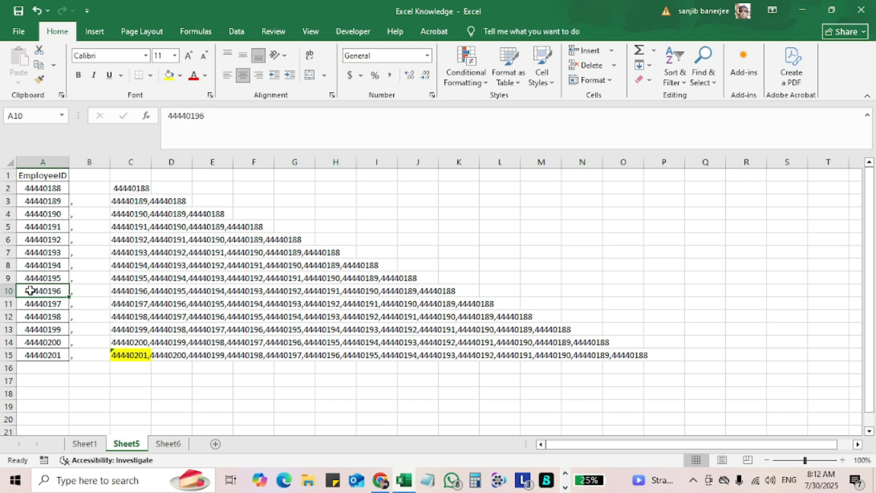
{"action": "key", "text": "ctrl+space"}
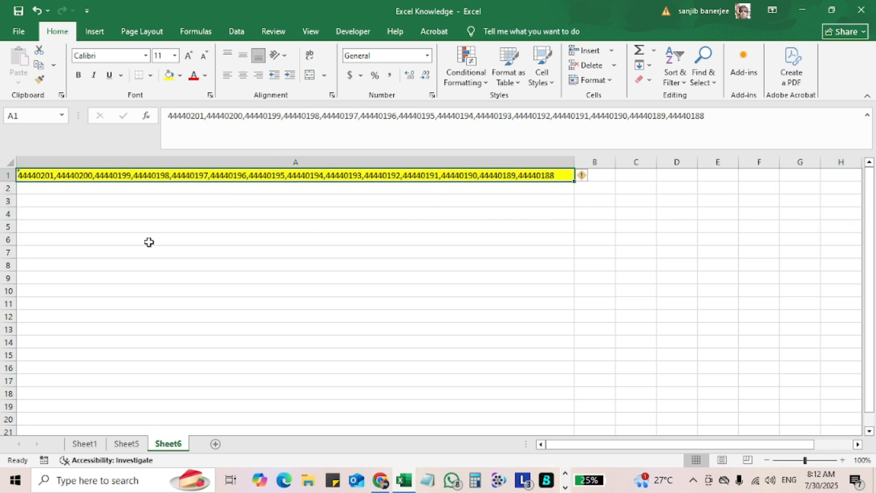
{"action": "key", "text": "alt"}
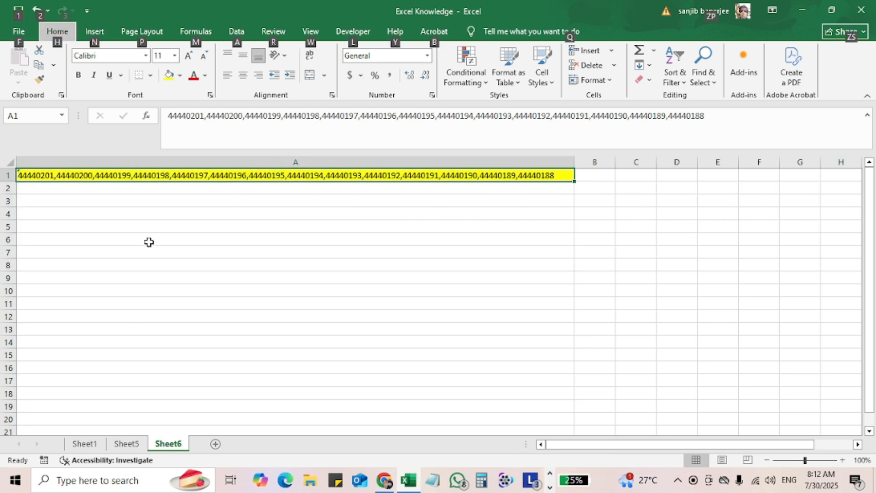
{"action": "key", "text": "a"}
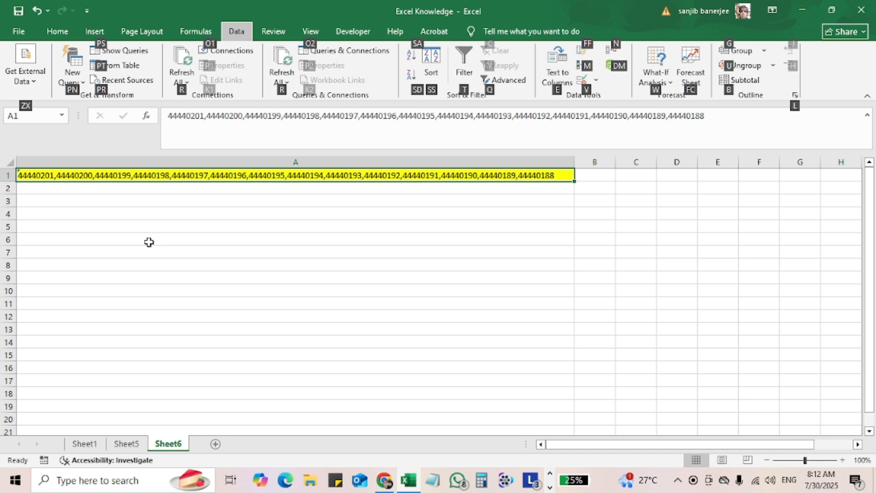
{"action": "key", "text": "Escape"}
{"action": "key", "text": "Escape"}
{"action": "key", "text": "alt"}
{"action": "key", "text": "a"}
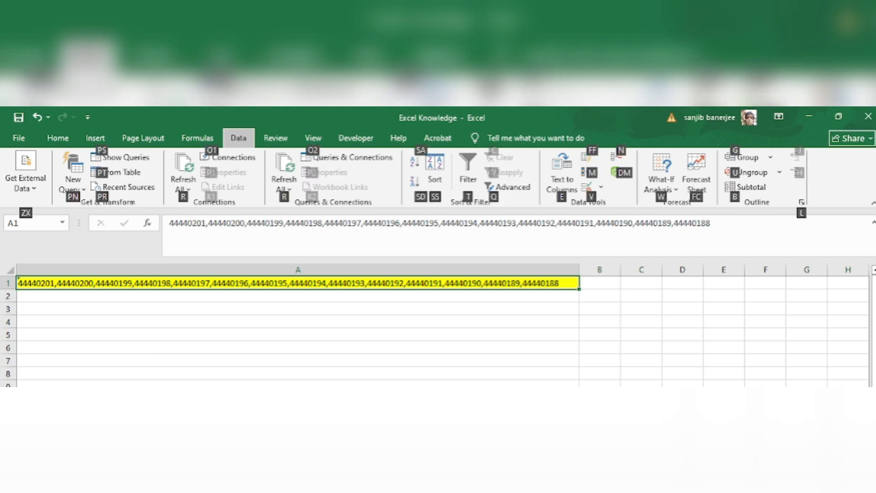
{"action": "key", "text": "Escape"}
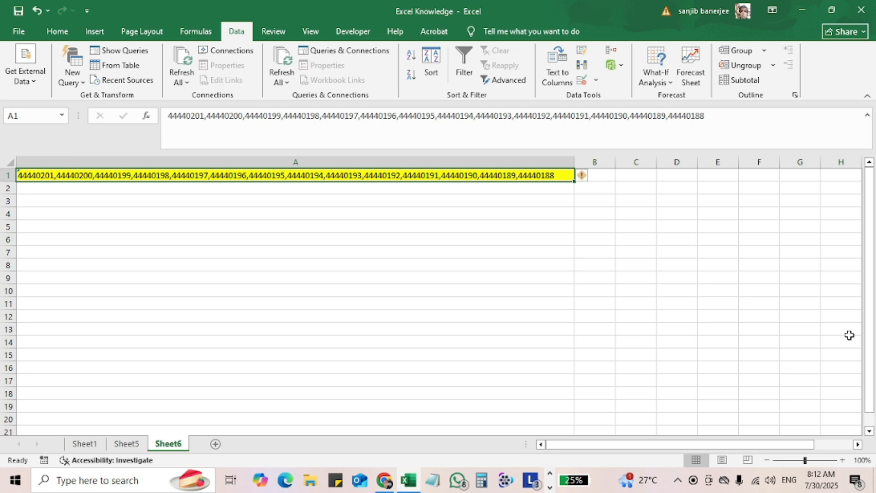
Step: Load the combined ID string in A1 into Power Query as a table without headers and delete the Changed Type step
{"action": "key", "text": "alt"}
{"action": "key", "text": "a"}
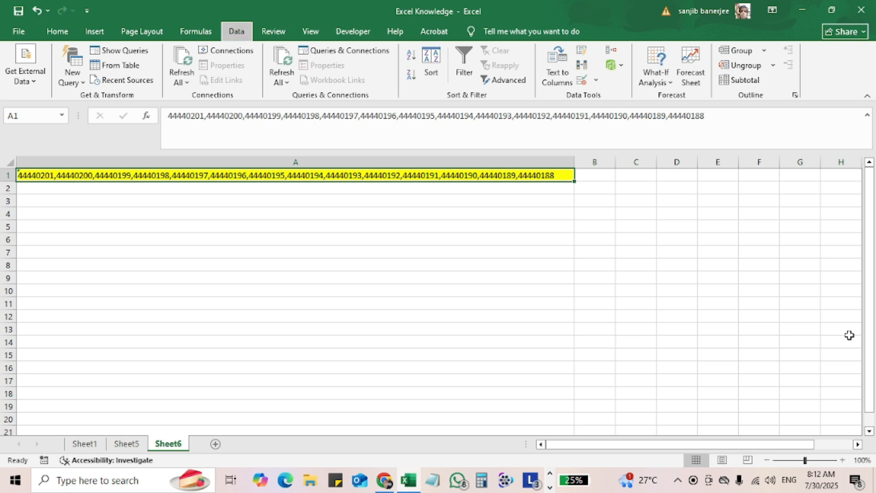
{"action": "key", "text": "ctrl+t"}
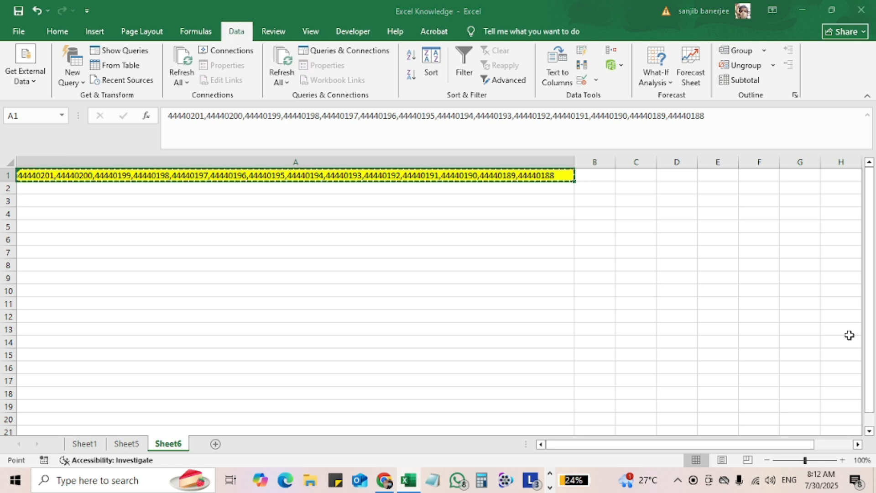
{"action": "key", "text": "Return"}
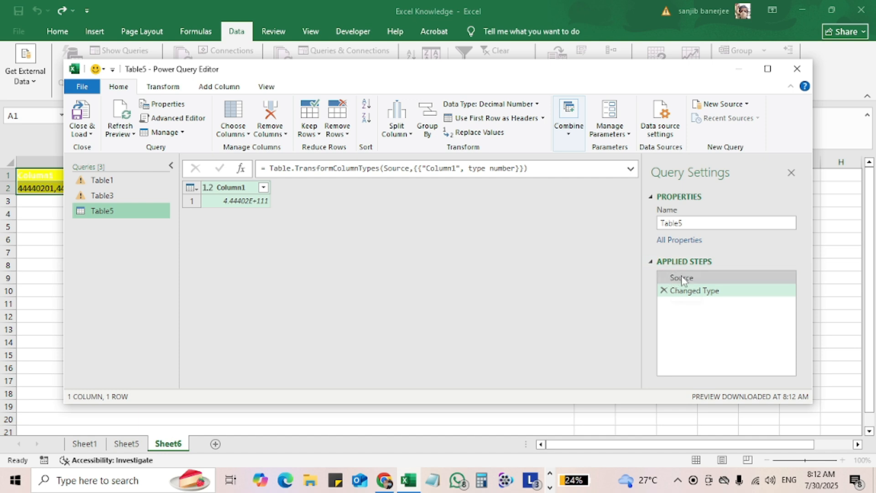
{"action": "left_click", "coordinate": [663, 291]}
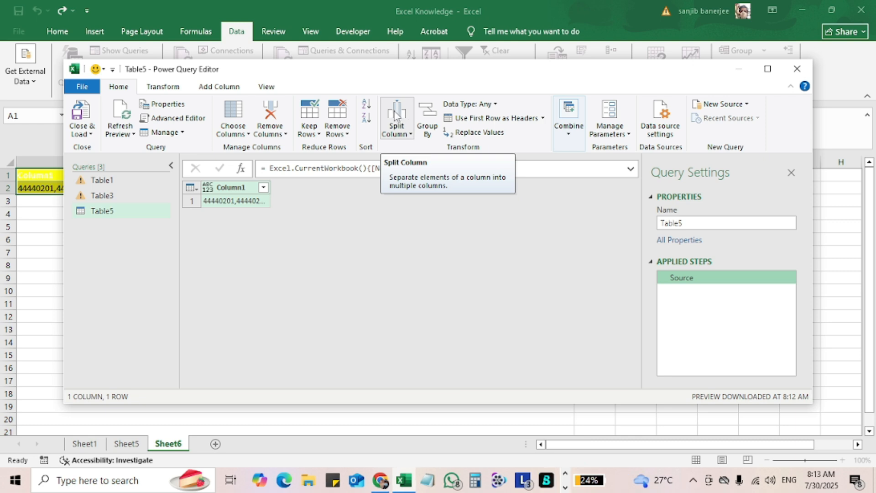
Step: Split Column1 into rows at each occurrence of the comma delimiter and load the query result to a new worksheet
{"action": "left_click", "coordinate": [395, 115]}
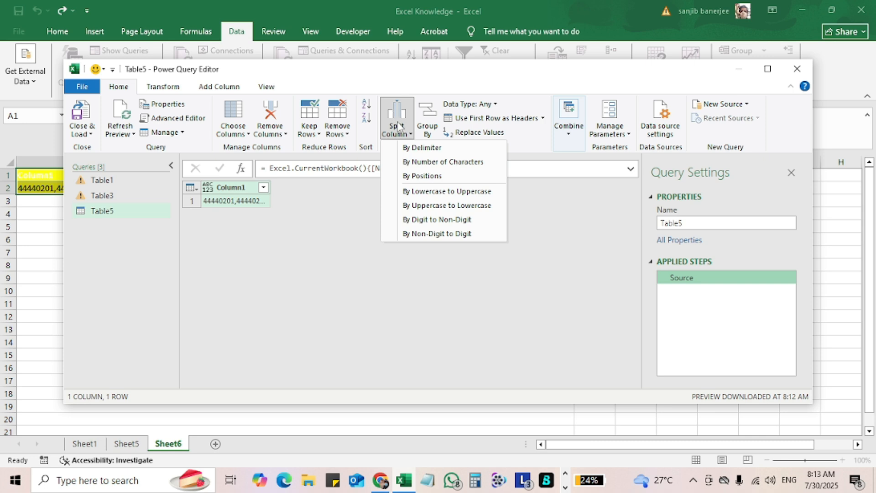
{"action": "left_click", "coordinate": [417, 148]}
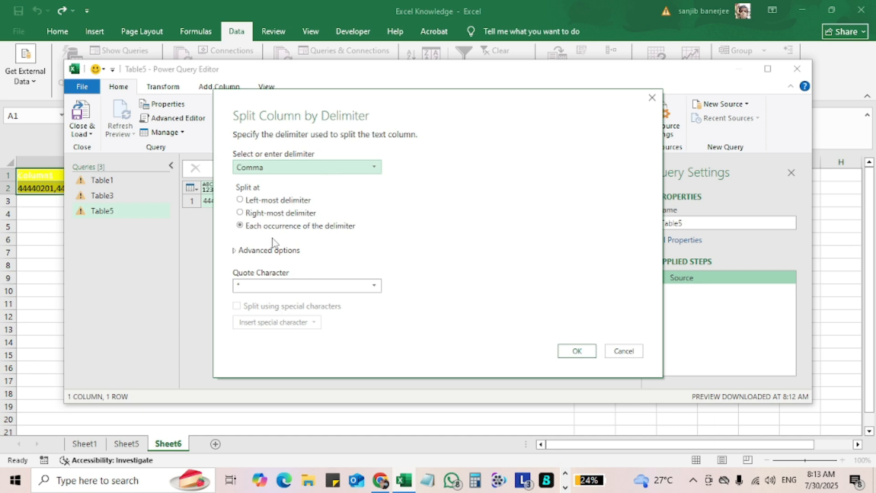
{"action": "left_click", "coordinate": [272, 250]}
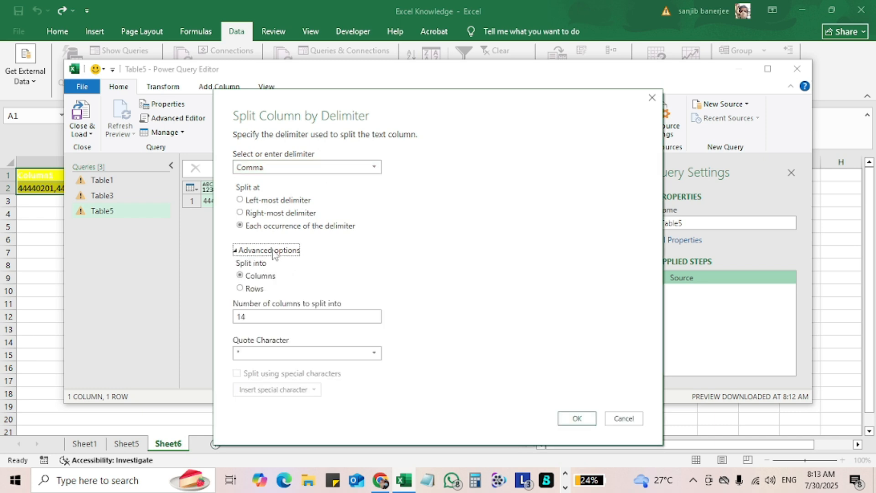
{"action": "left_click", "coordinate": [258, 291]}
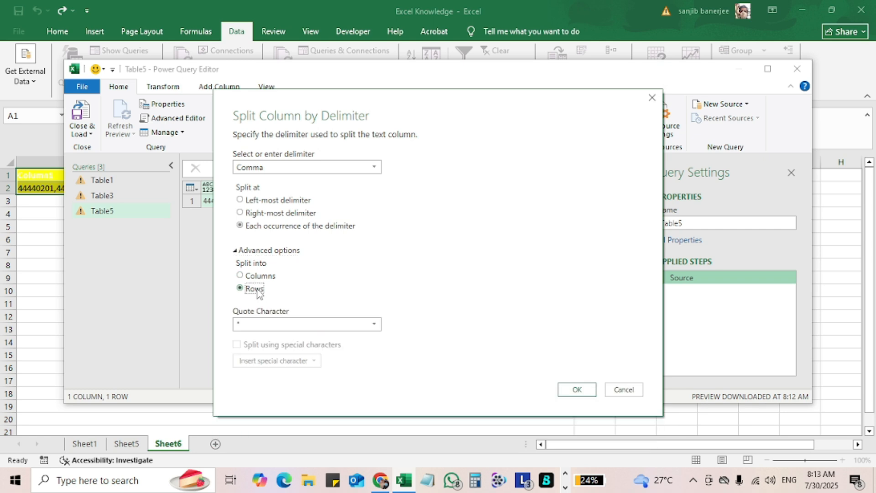
{"action": "left_click", "coordinate": [577, 389]}
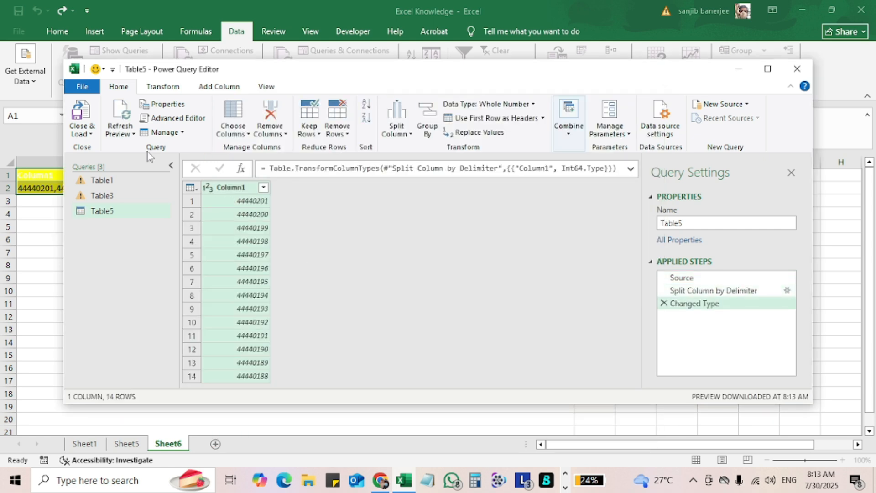
{"action": "left_click", "coordinate": [86, 129]}
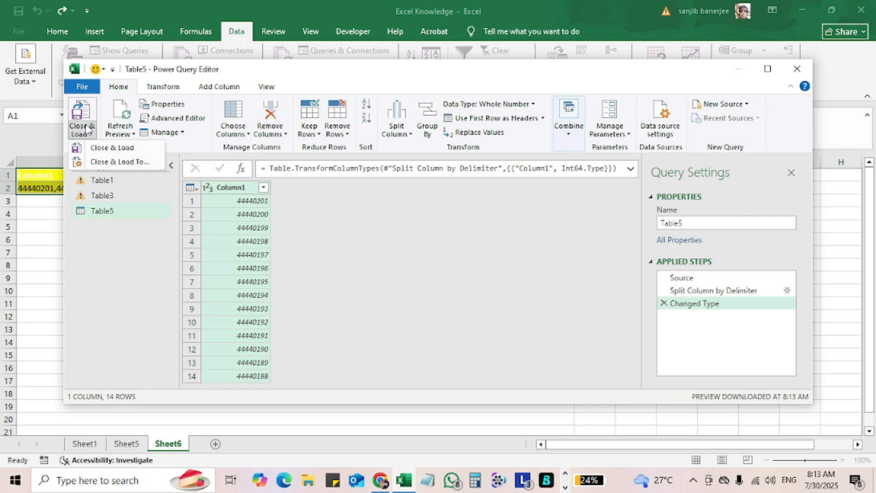
{"action": "left_click", "coordinate": [103, 148]}
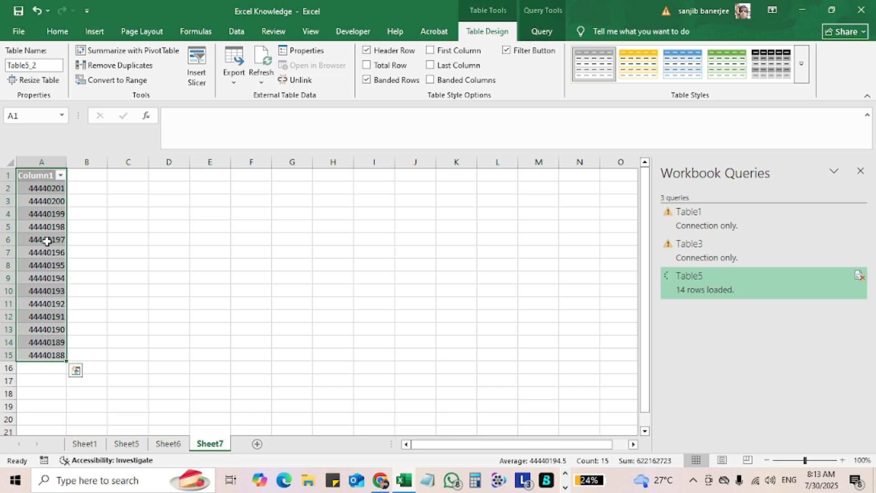
Step: Compare the split IDs in Column1 on Sheet7 with the original EmployeeID column on Sheet5
{"action": "left_click", "coordinate": [39, 189]}
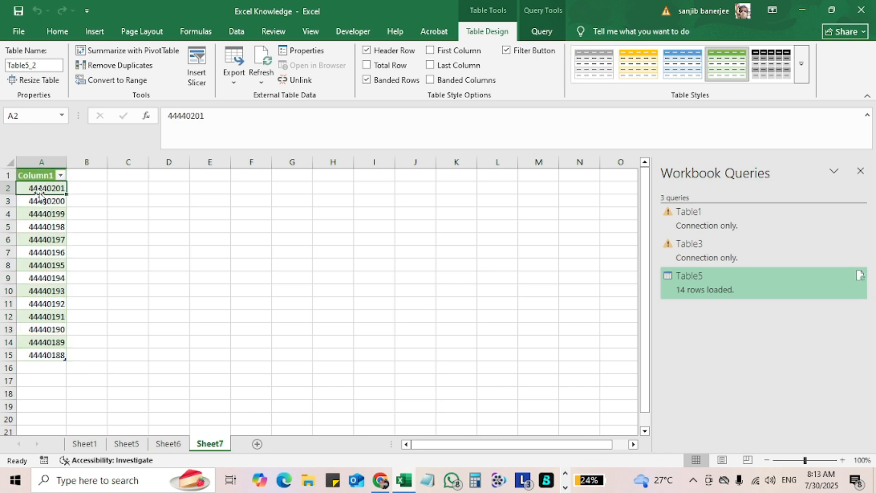
{"action": "key", "text": "ctrl+shift+Down"}
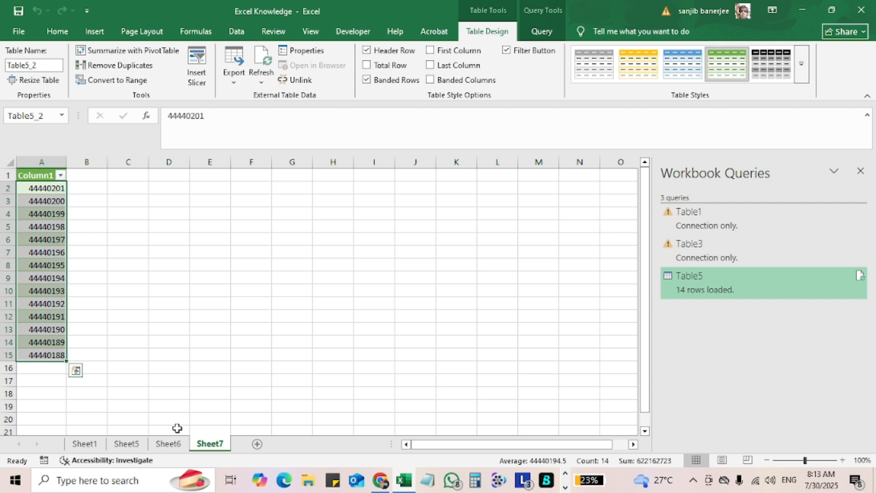
{"action": "left_click", "coordinate": [176, 444]}
{"action": "left_click", "coordinate": [127, 443]}
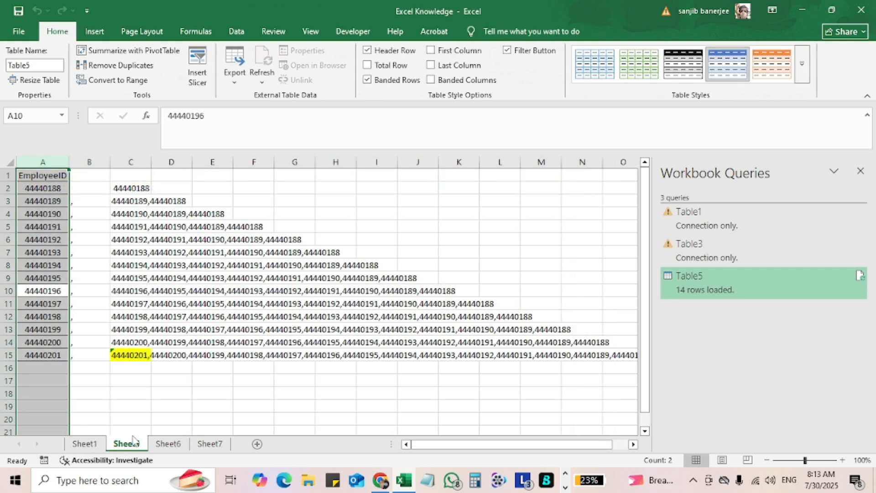
{"action": "left_click", "coordinate": [51, 242]}
{"action": "key", "text": "ctrl+space"}
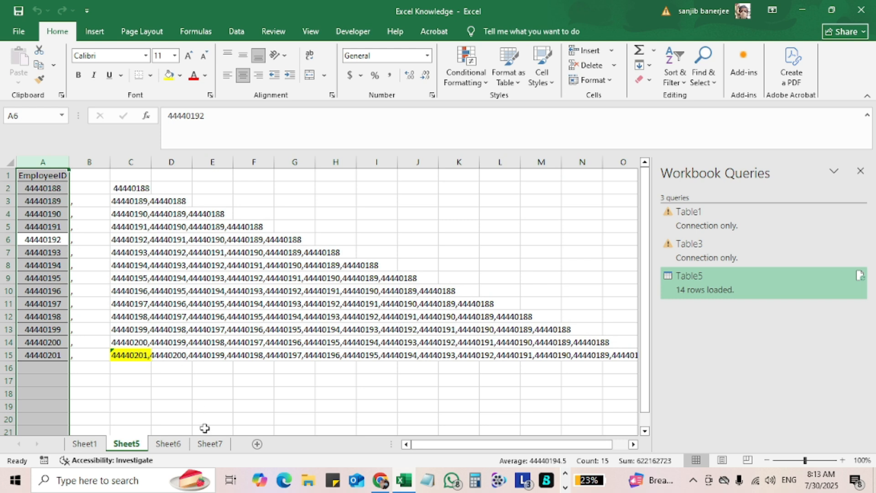
{"action": "left_click", "coordinate": [213, 443]}
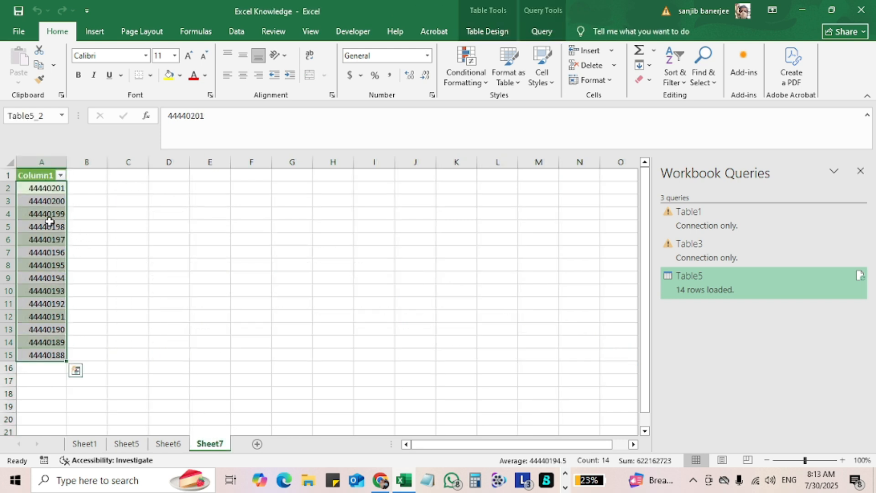
{"action": "left_click", "coordinate": [53, 226]}
{"action": "key", "text": "ctrl+space"}
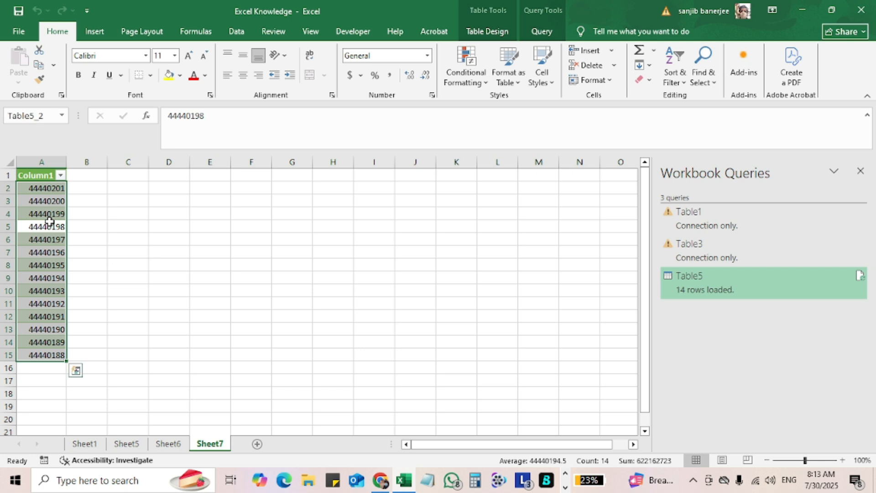